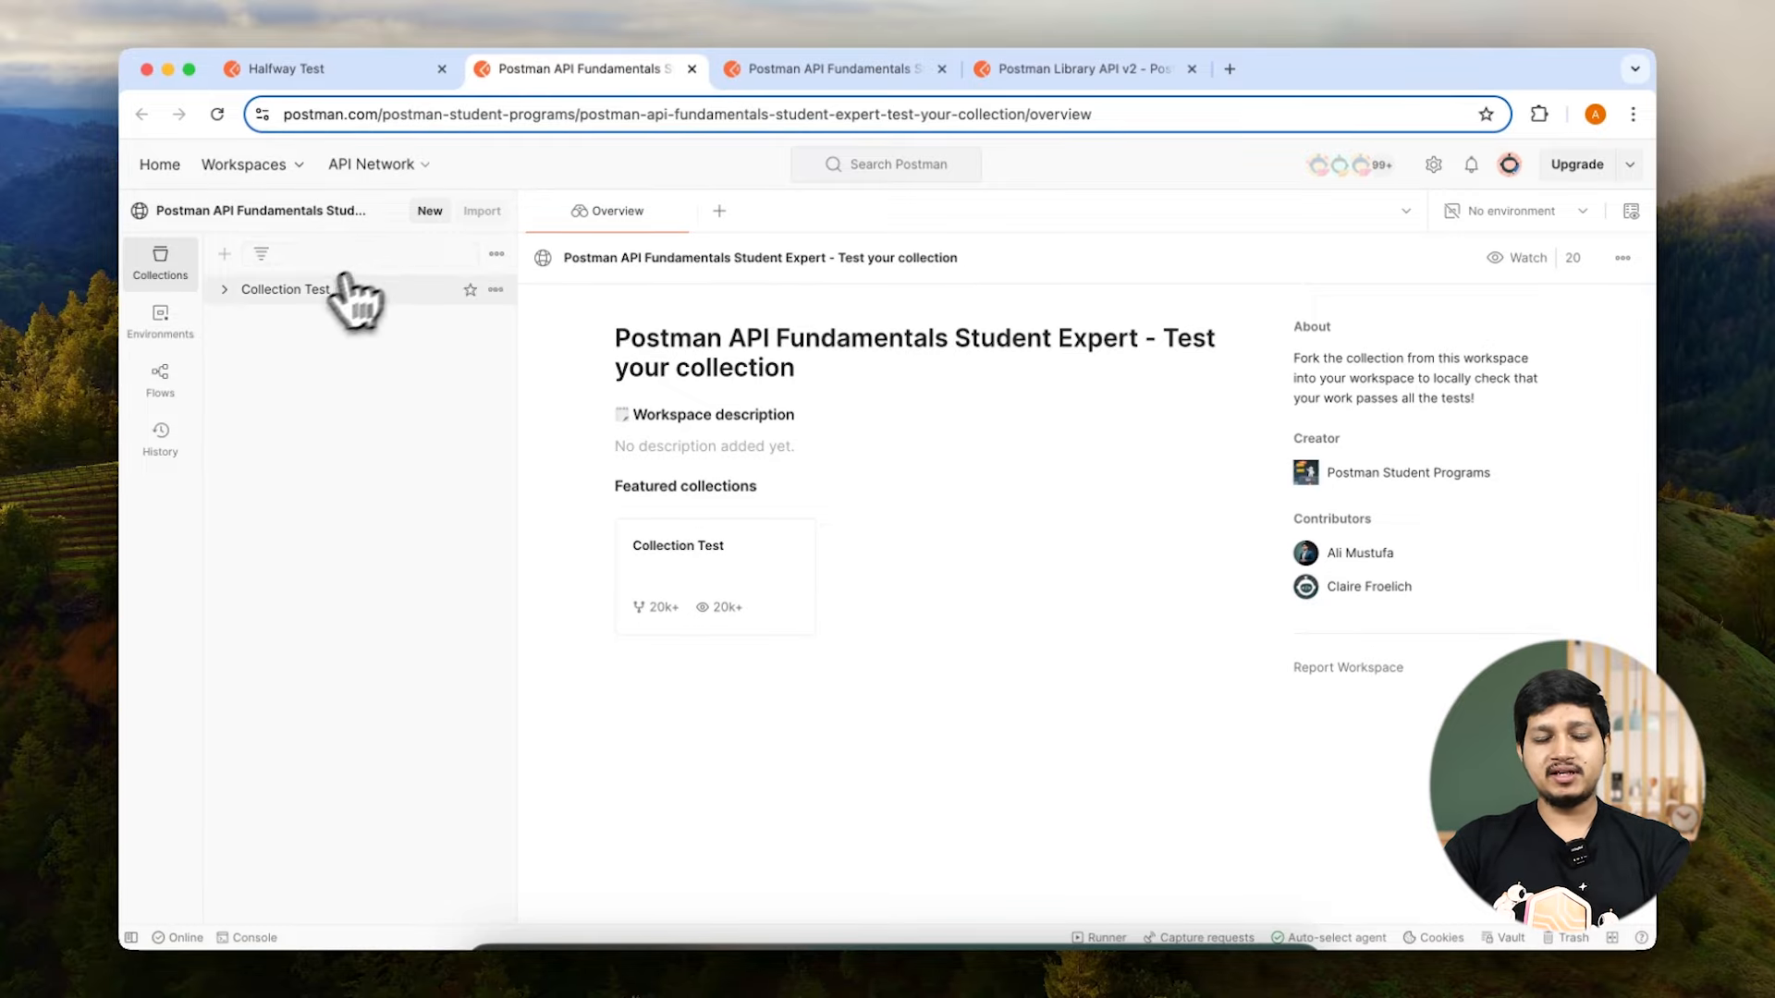
Step: Fork the Collection Test collection into the Postman API Fundamentals Student Expert workspace, keeping the original watched
{"action": "left_click", "coordinate": [280, 291]}
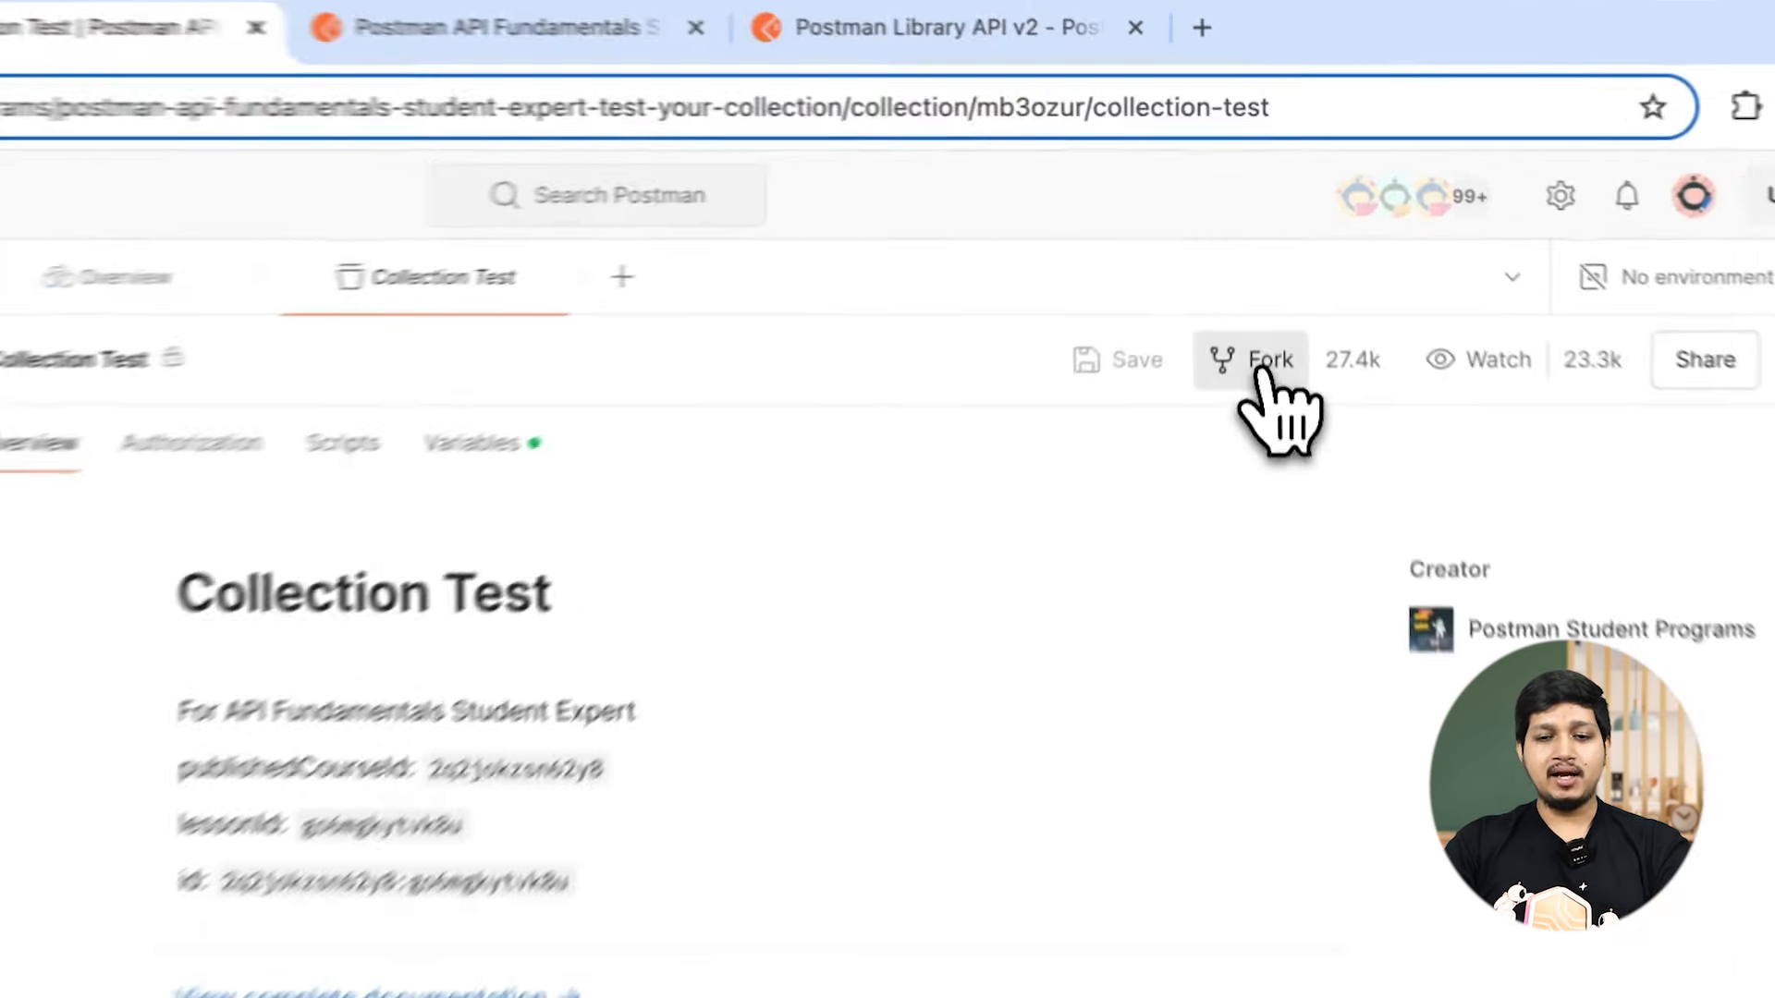
{"action": "left_click", "coordinate": [1265, 261]}
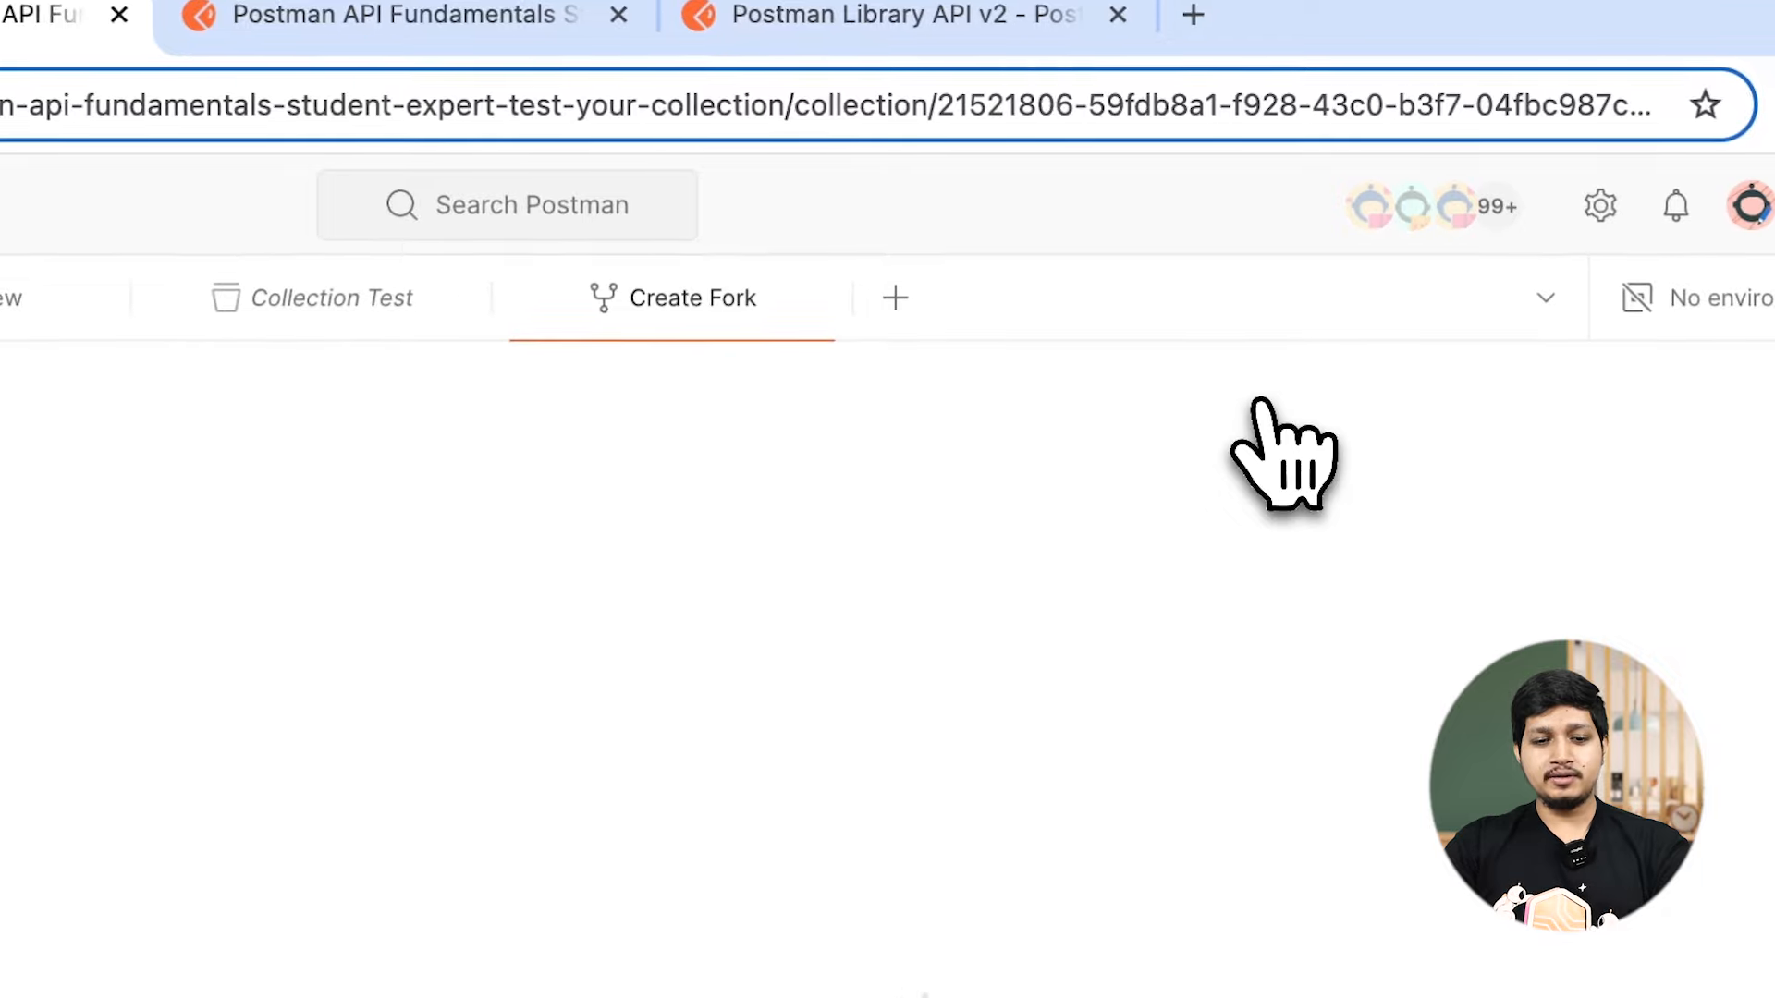
{"action": "left_click", "coordinate": [132, 636]}
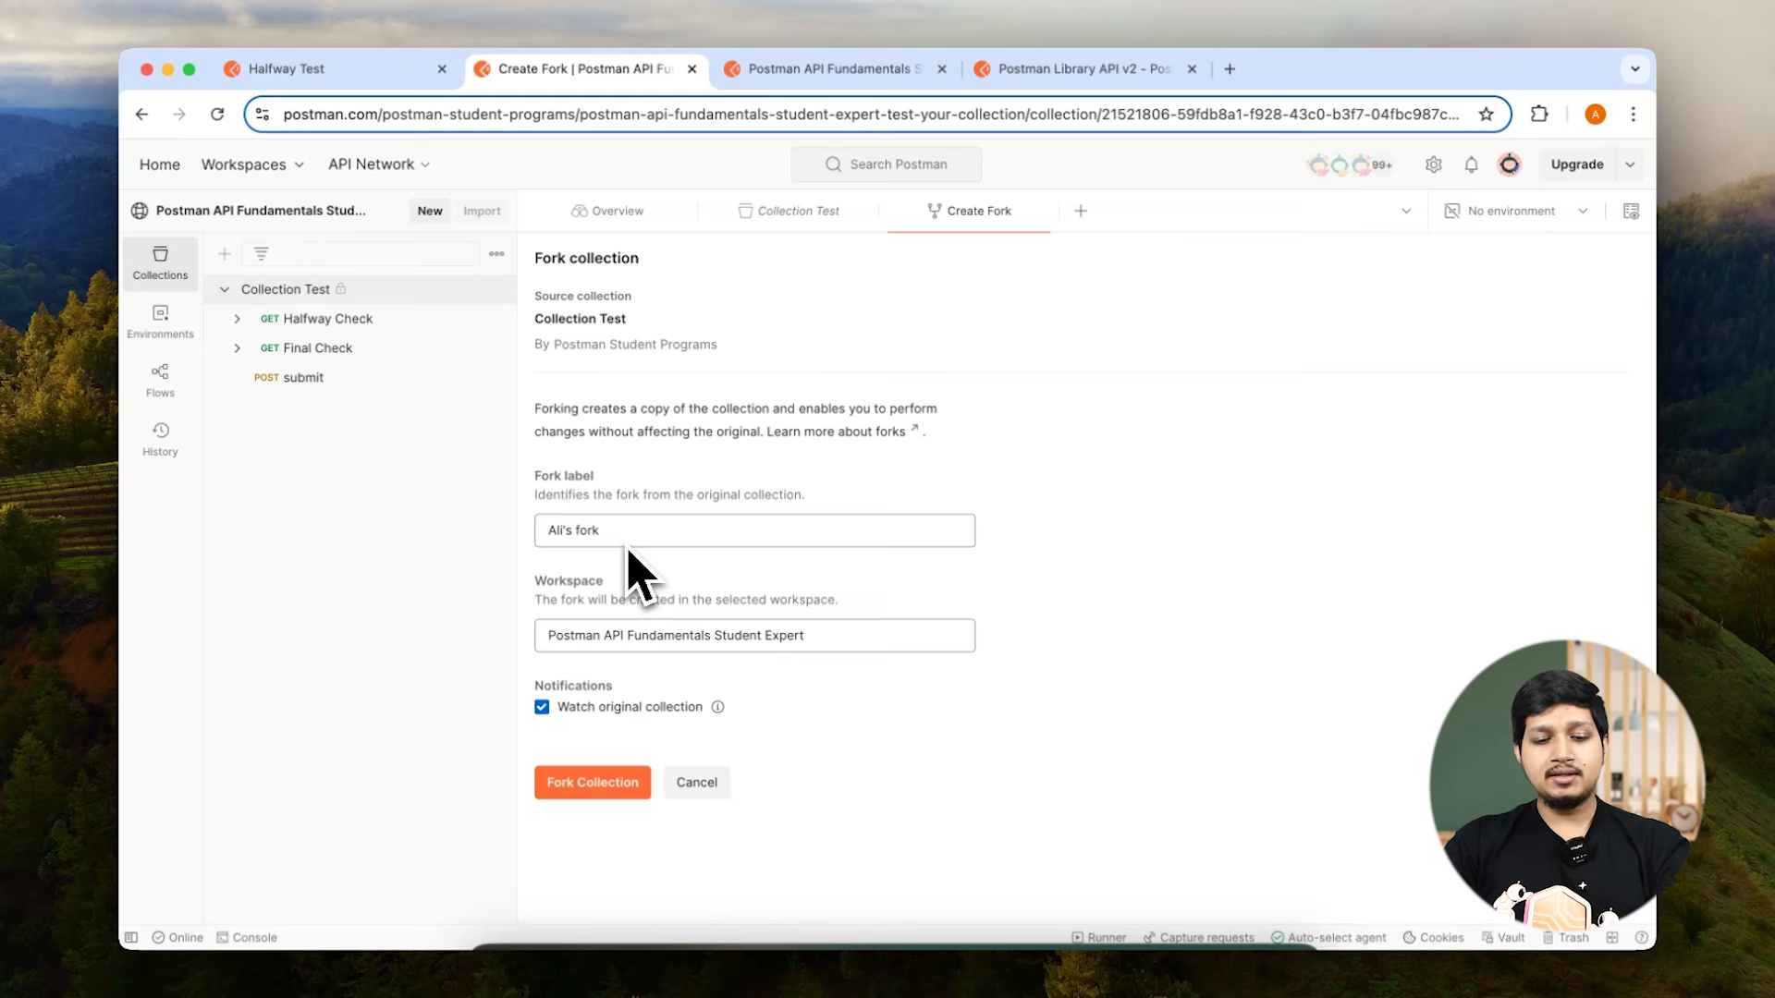
{"action": "left_click", "coordinate": [592, 636]}
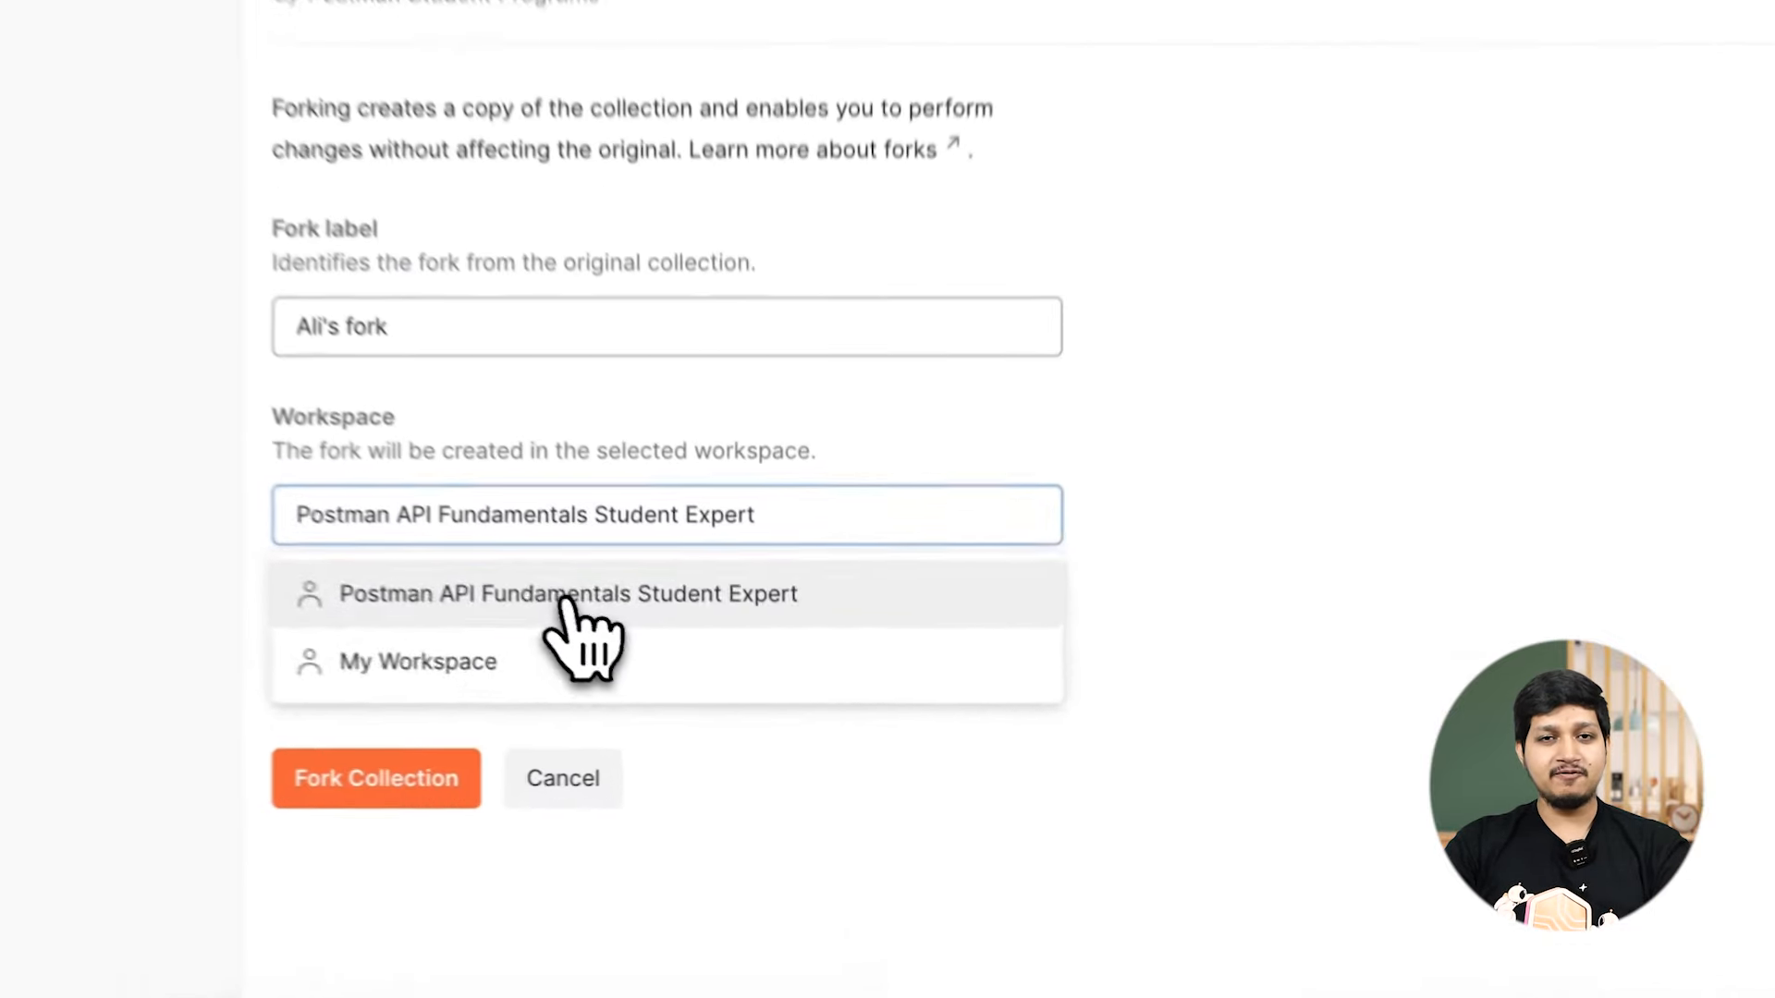
{"action": "left_click", "coordinate": [684, 682]}
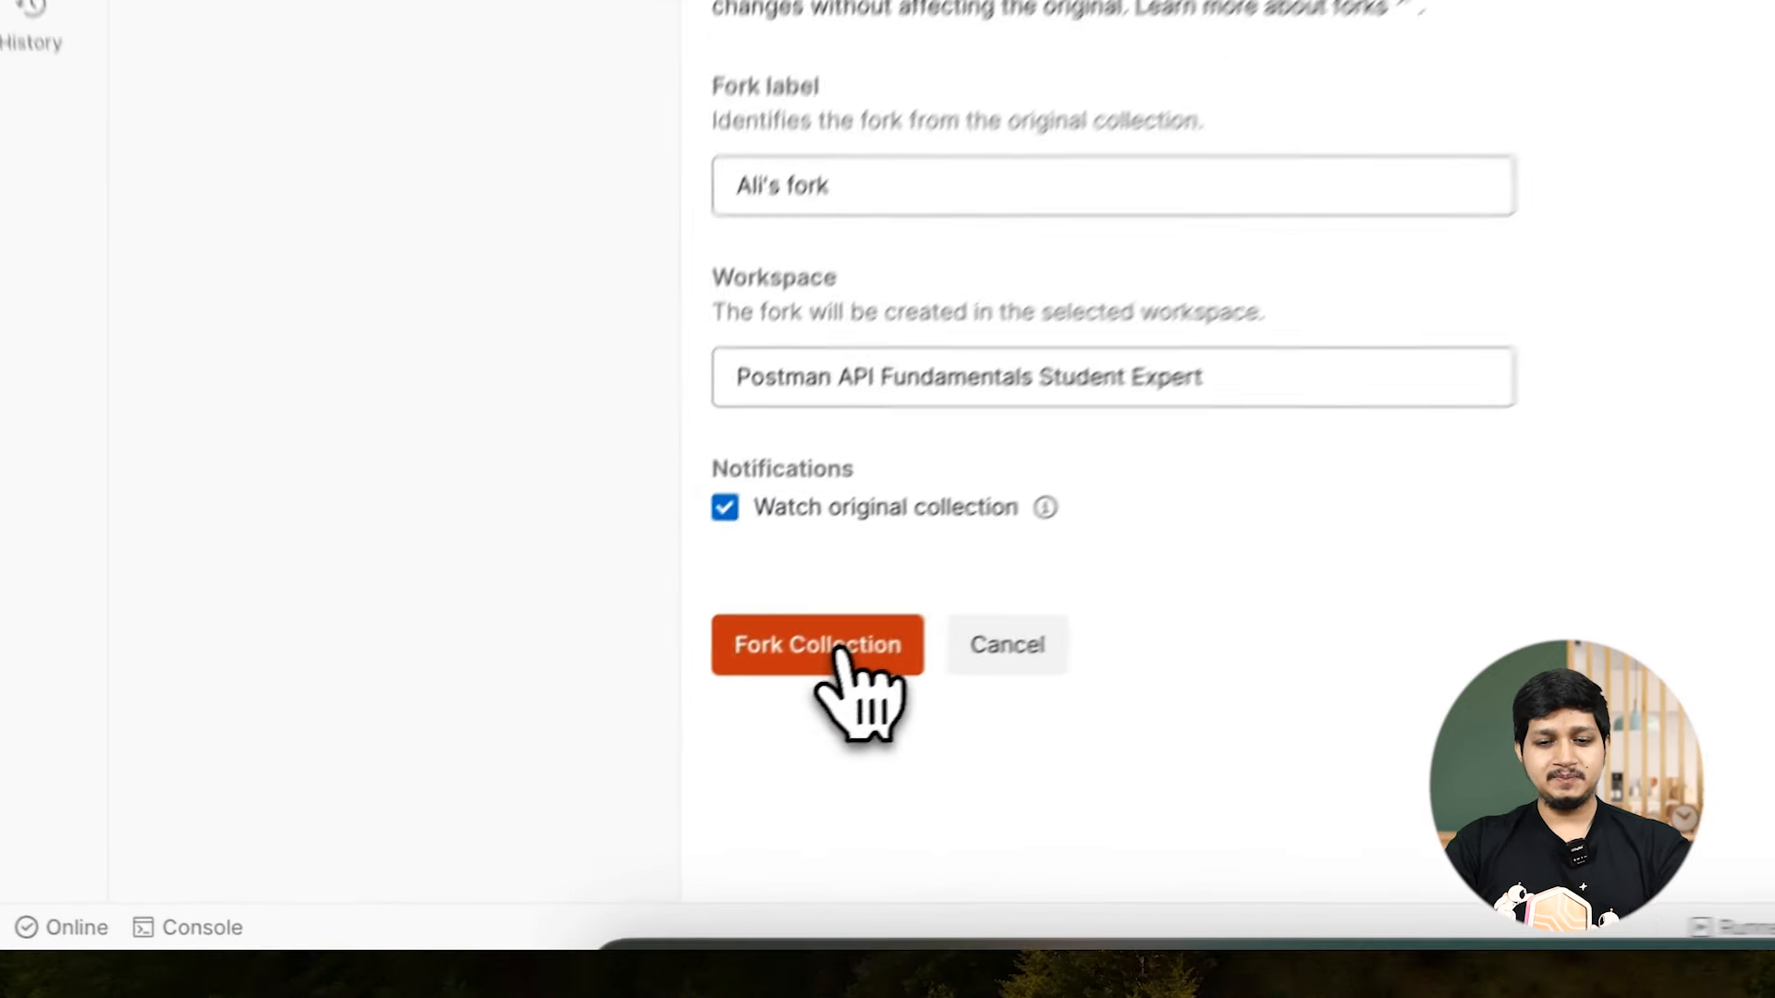
{"action": "left_click", "coordinate": [605, 784]}
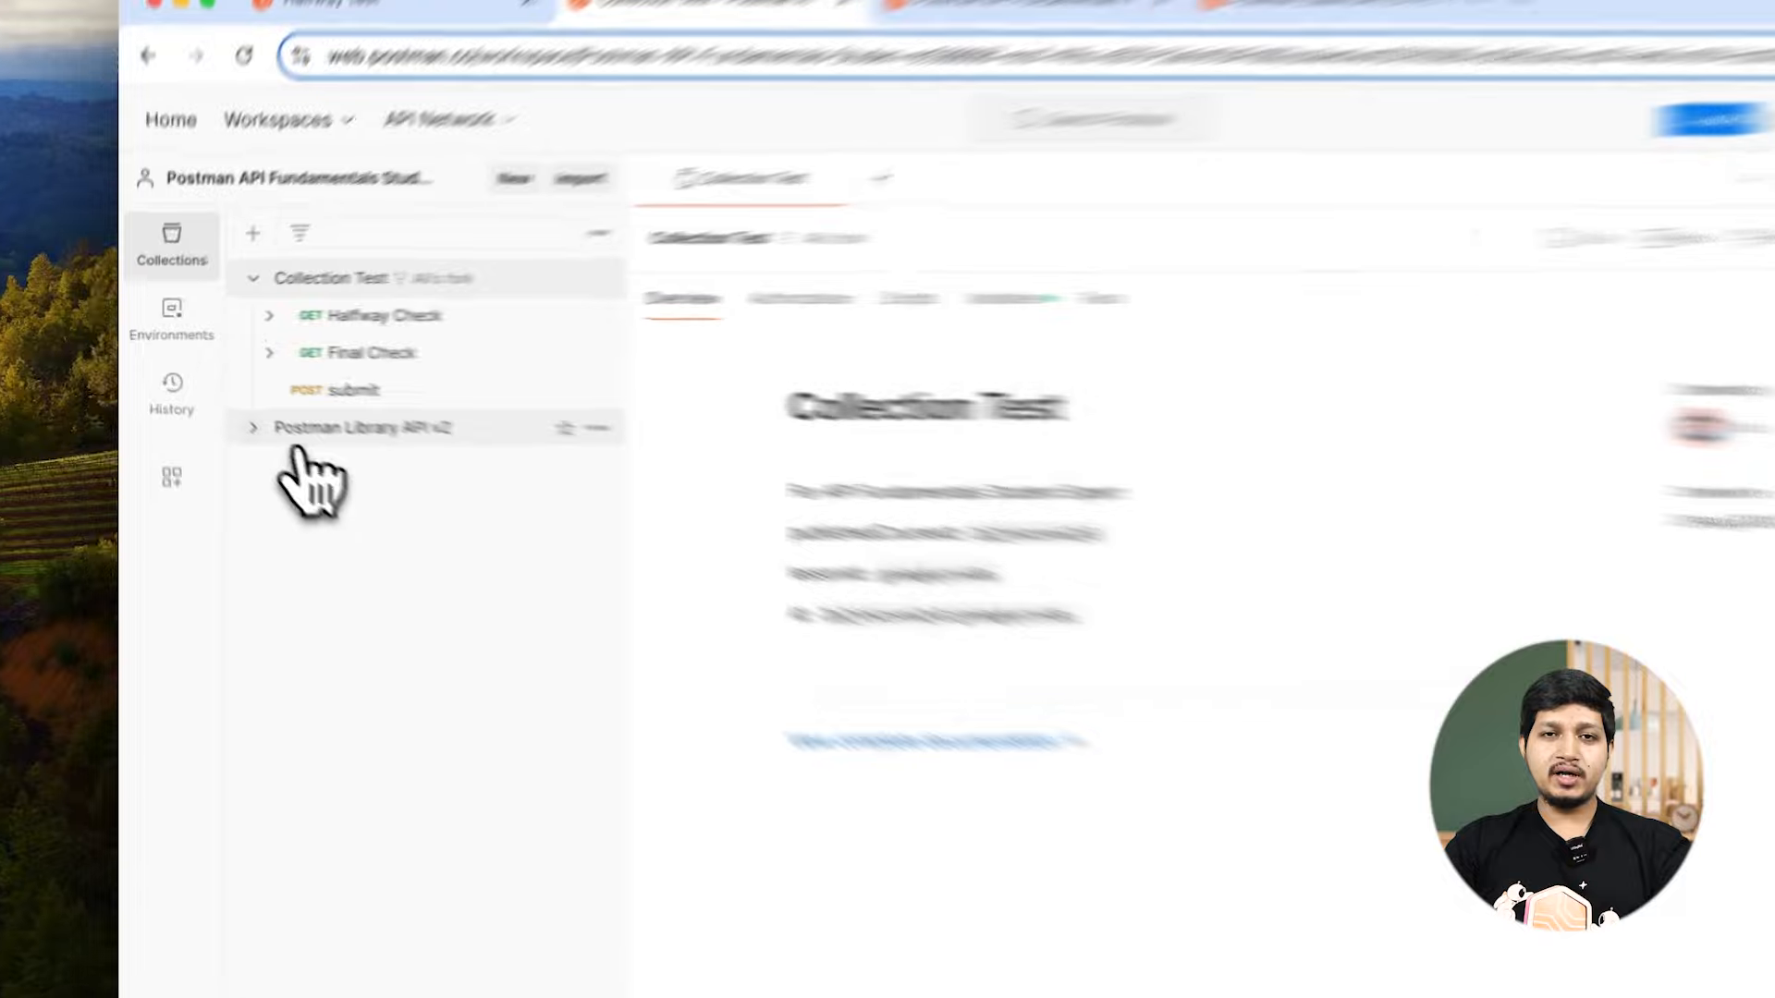
Step: Expand the Postman Library API v2 collection and send its get books request
{"action": "left_click", "coordinate": [224, 407]}
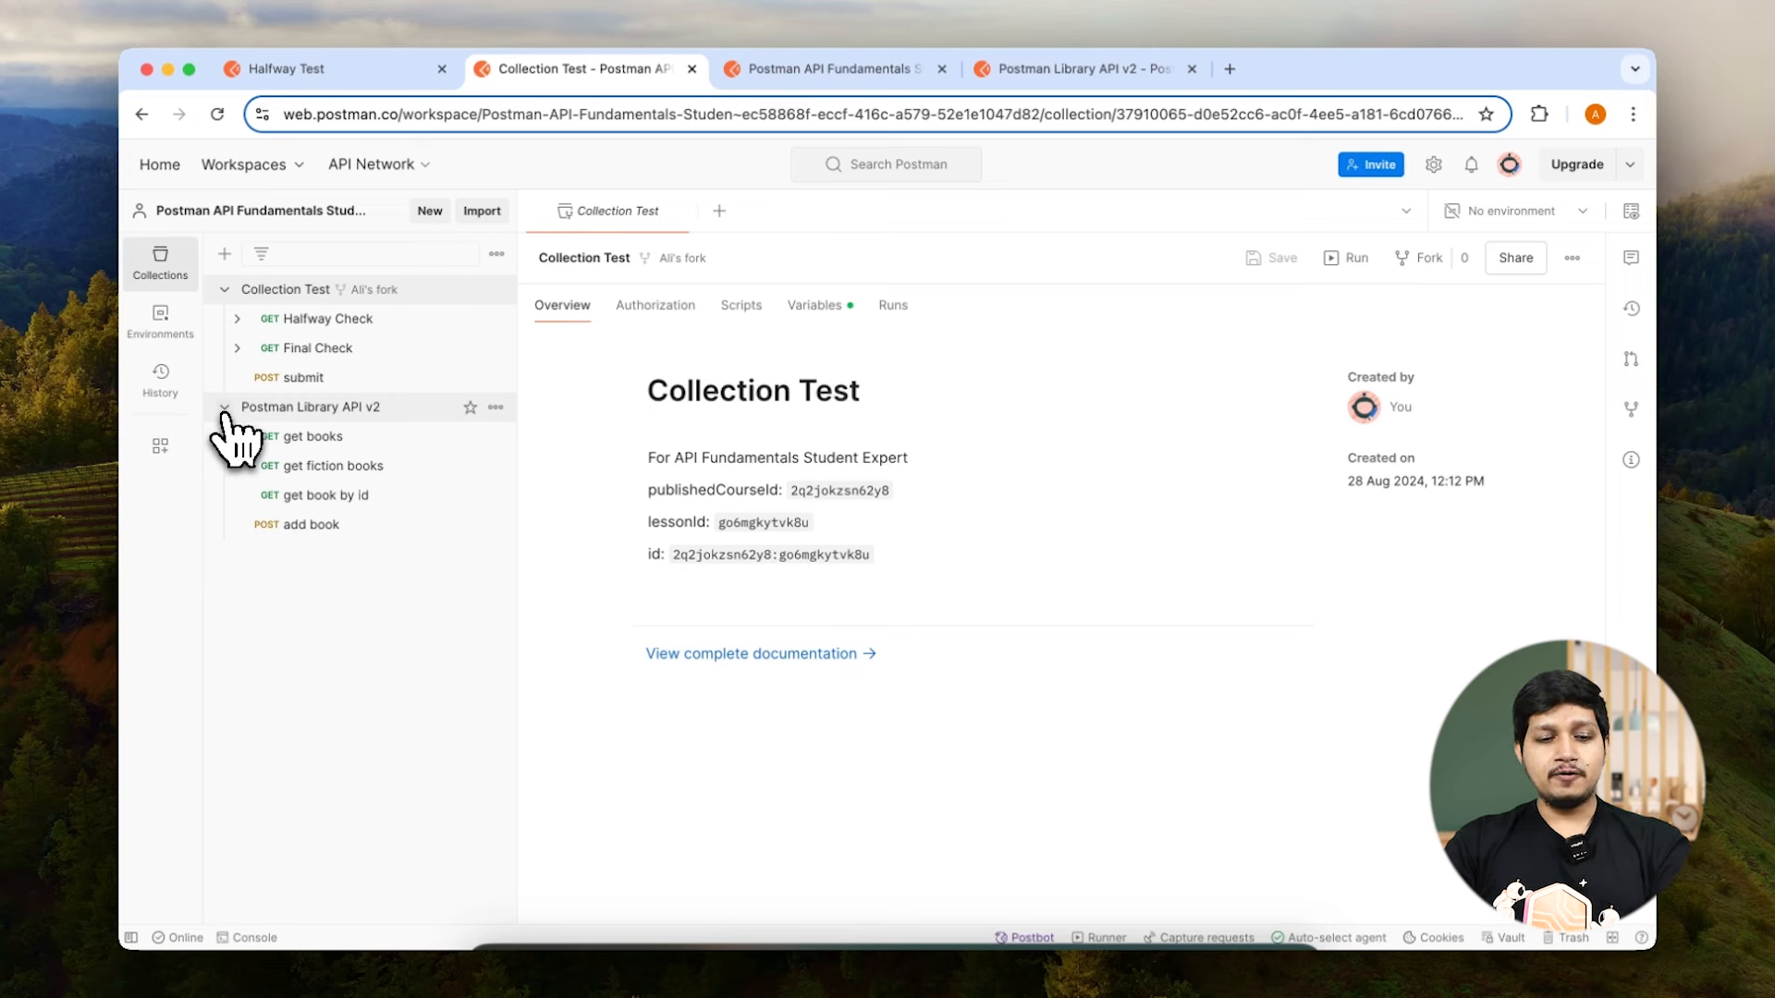
{"action": "left_click", "coordinate": [305, 436]}
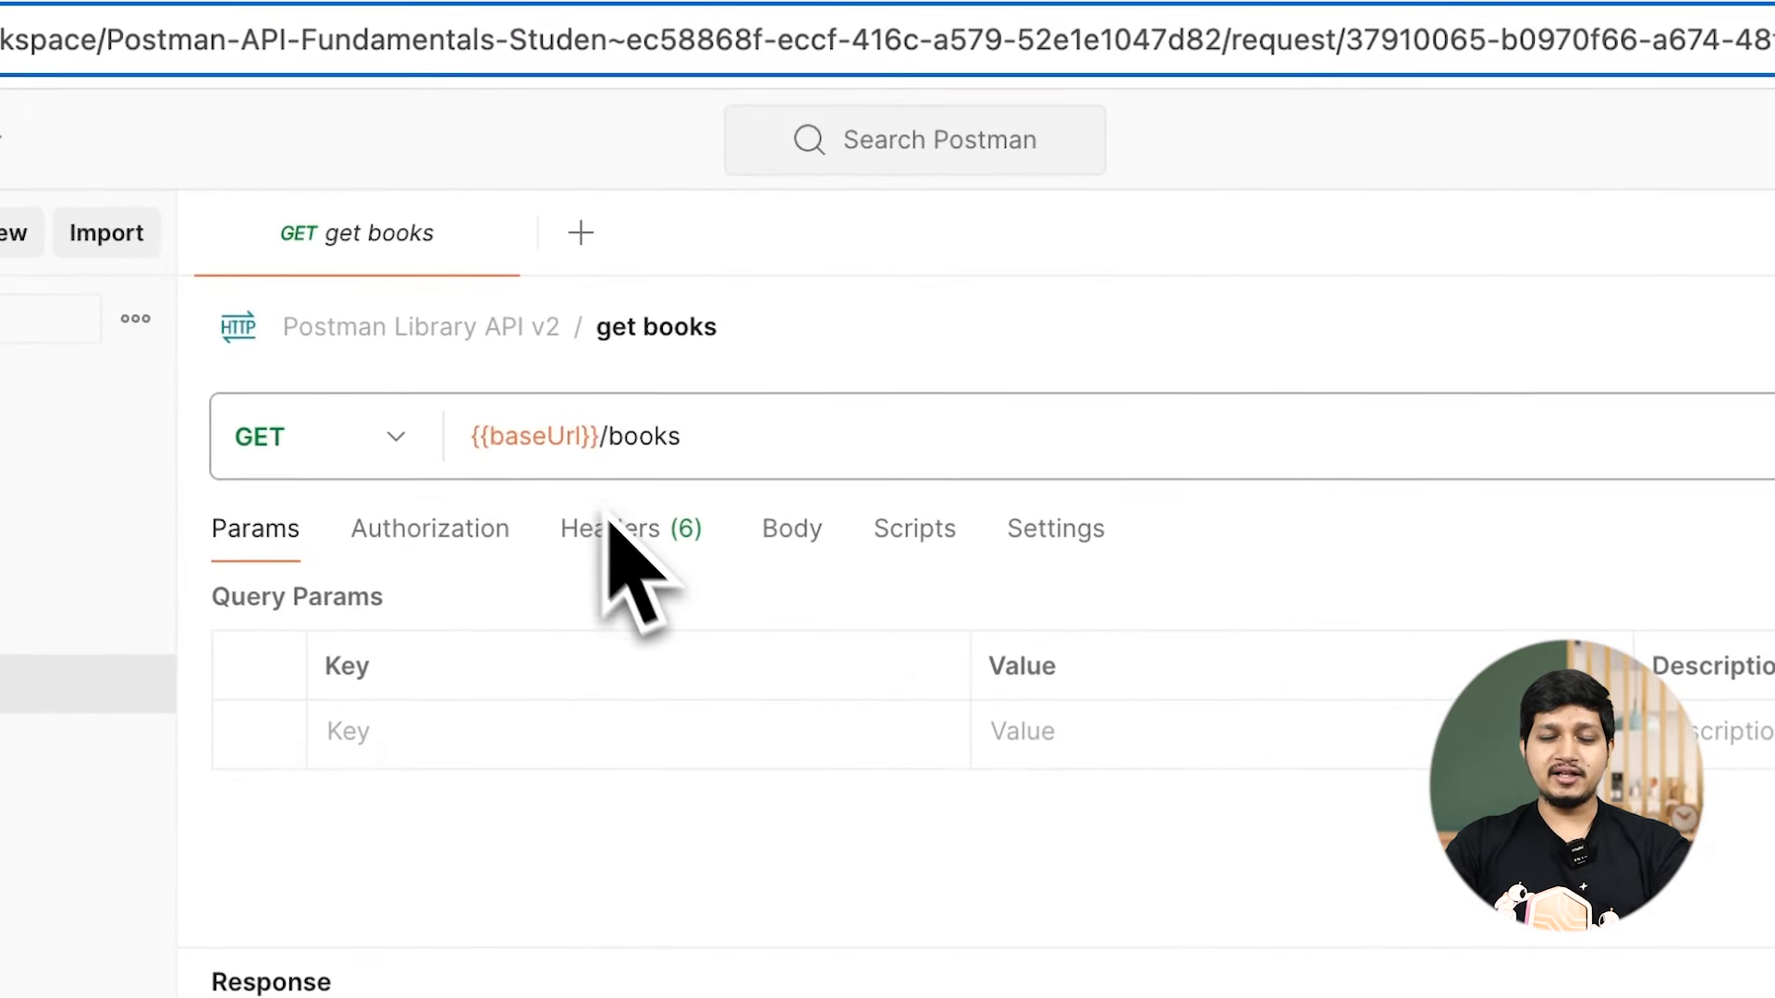
{"action": "mouse_move", "coordinate": [541, 434]}
{"action": "left_click", "coordinate": [622, 442]}
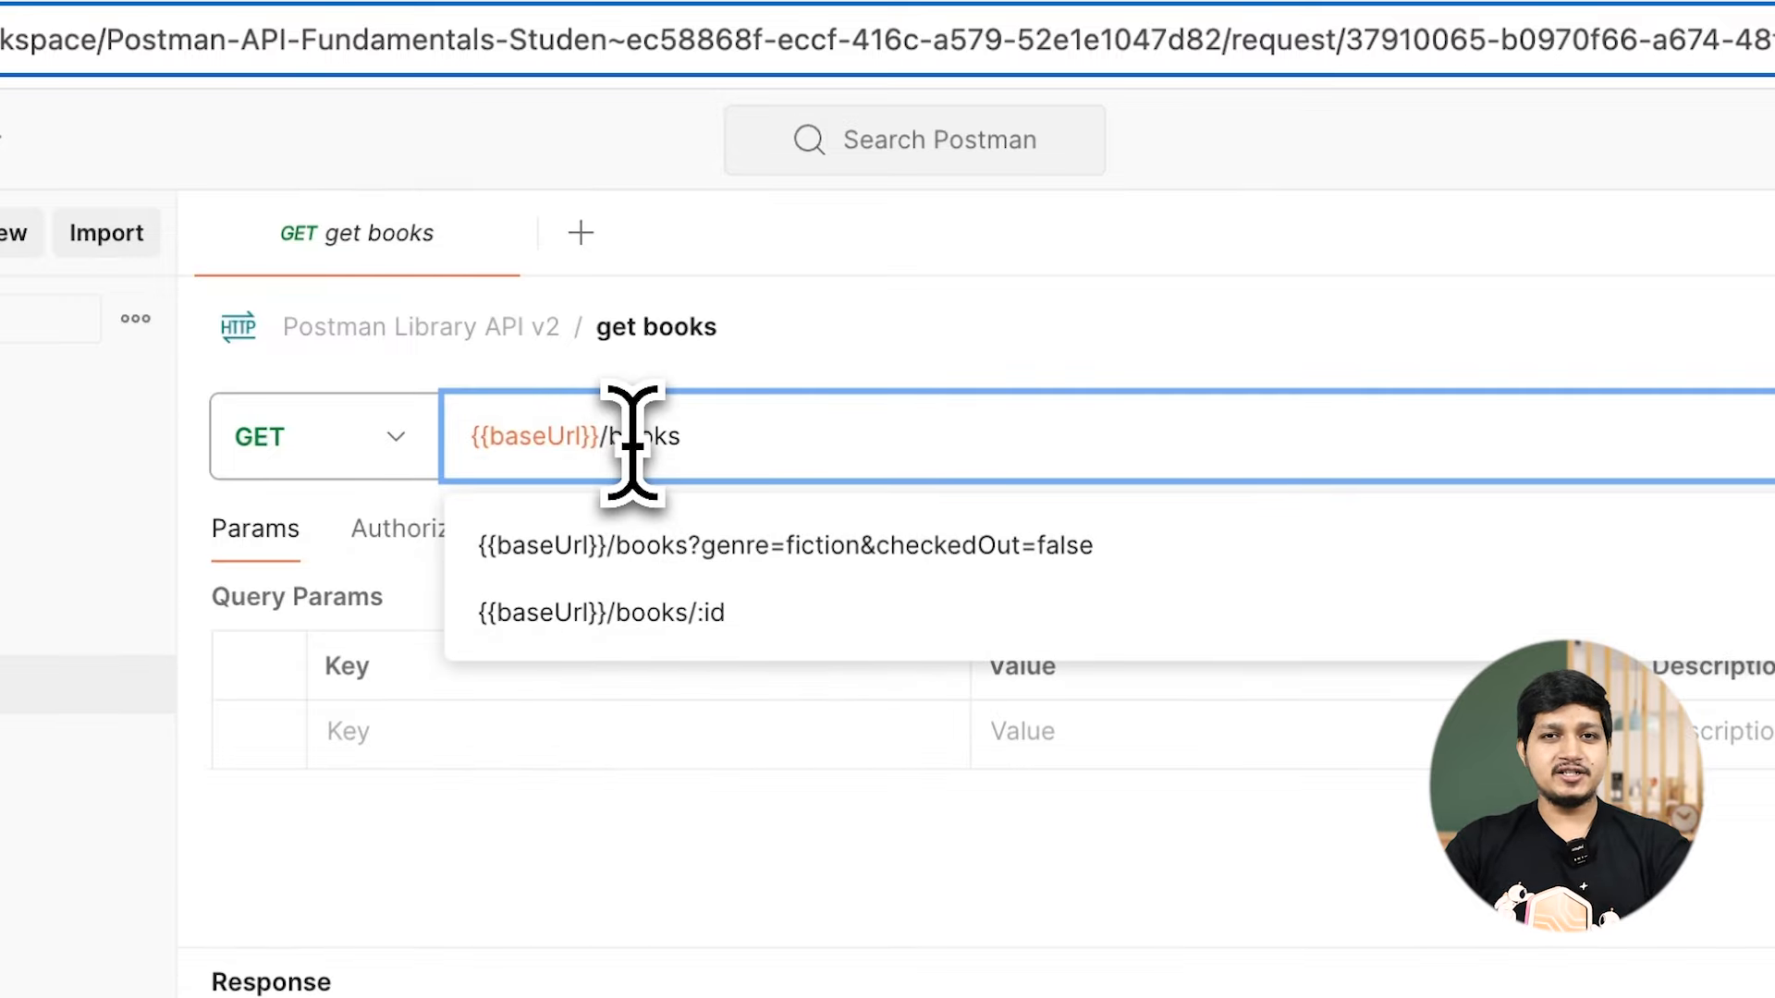
{"action": "left_click", "coordinate": [1498, 463]}
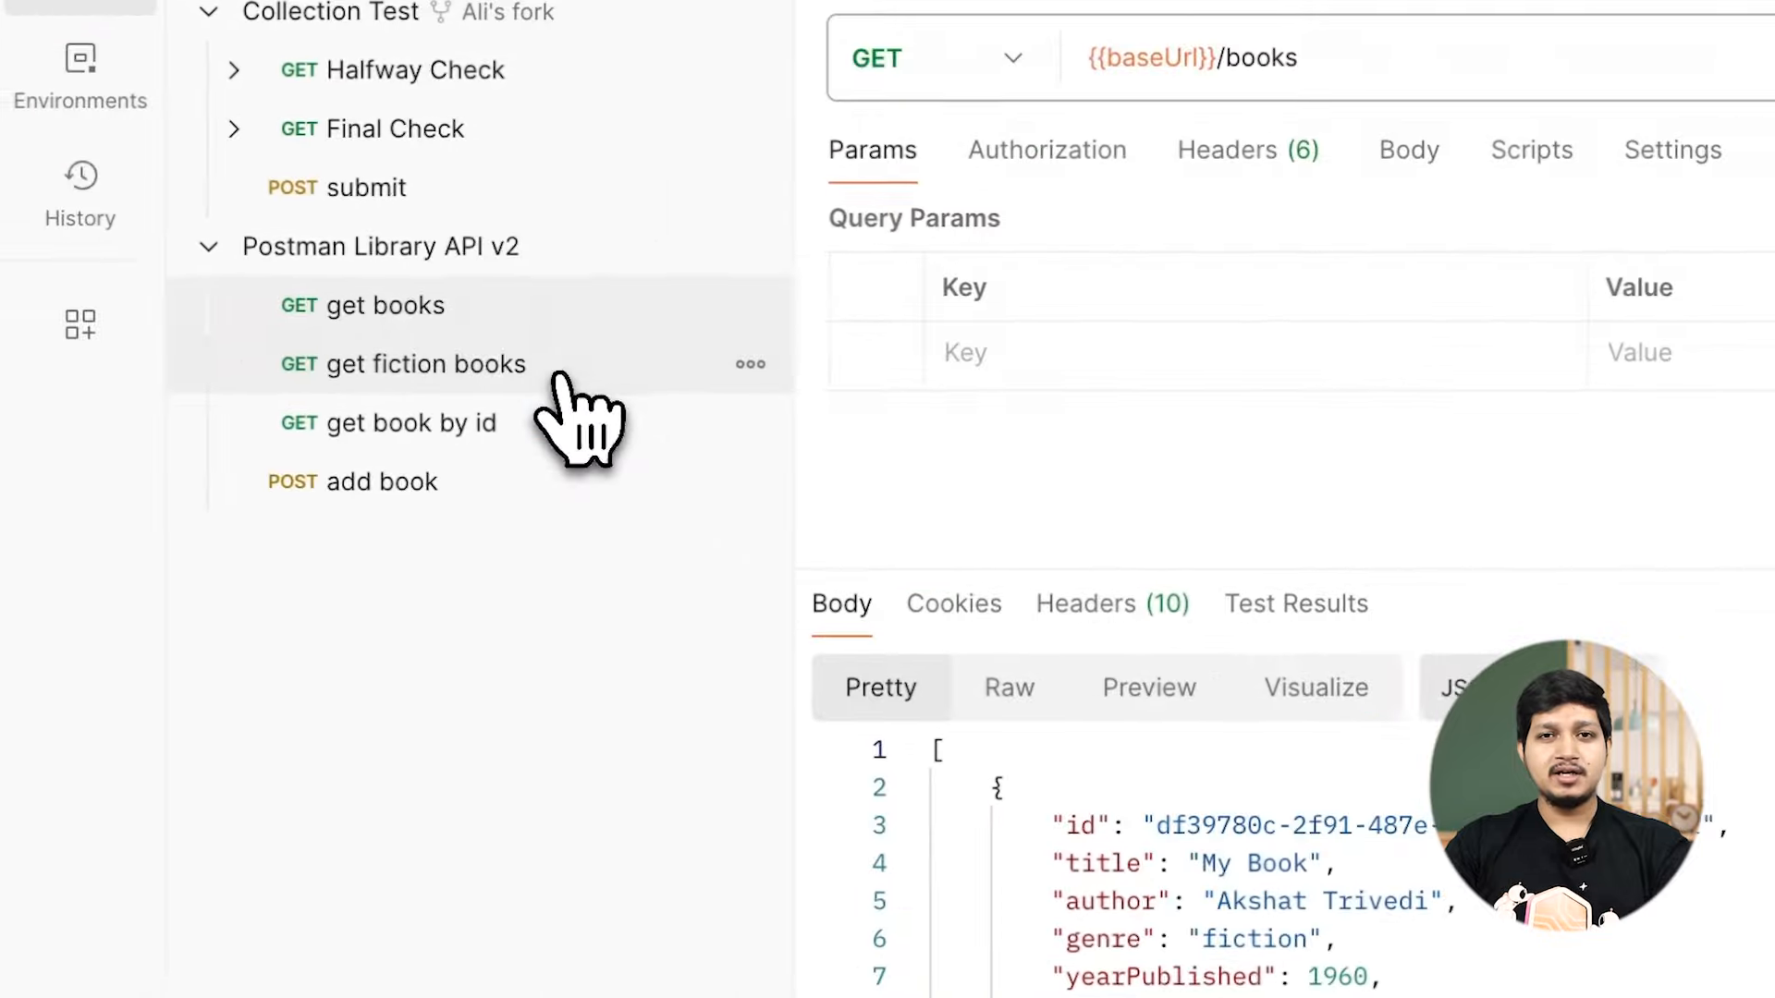
Step: Review the query parameters of the get fiction books request and the id path variable of the get book by id request
{"action": "left_click", "coordinate": [356, 359]}
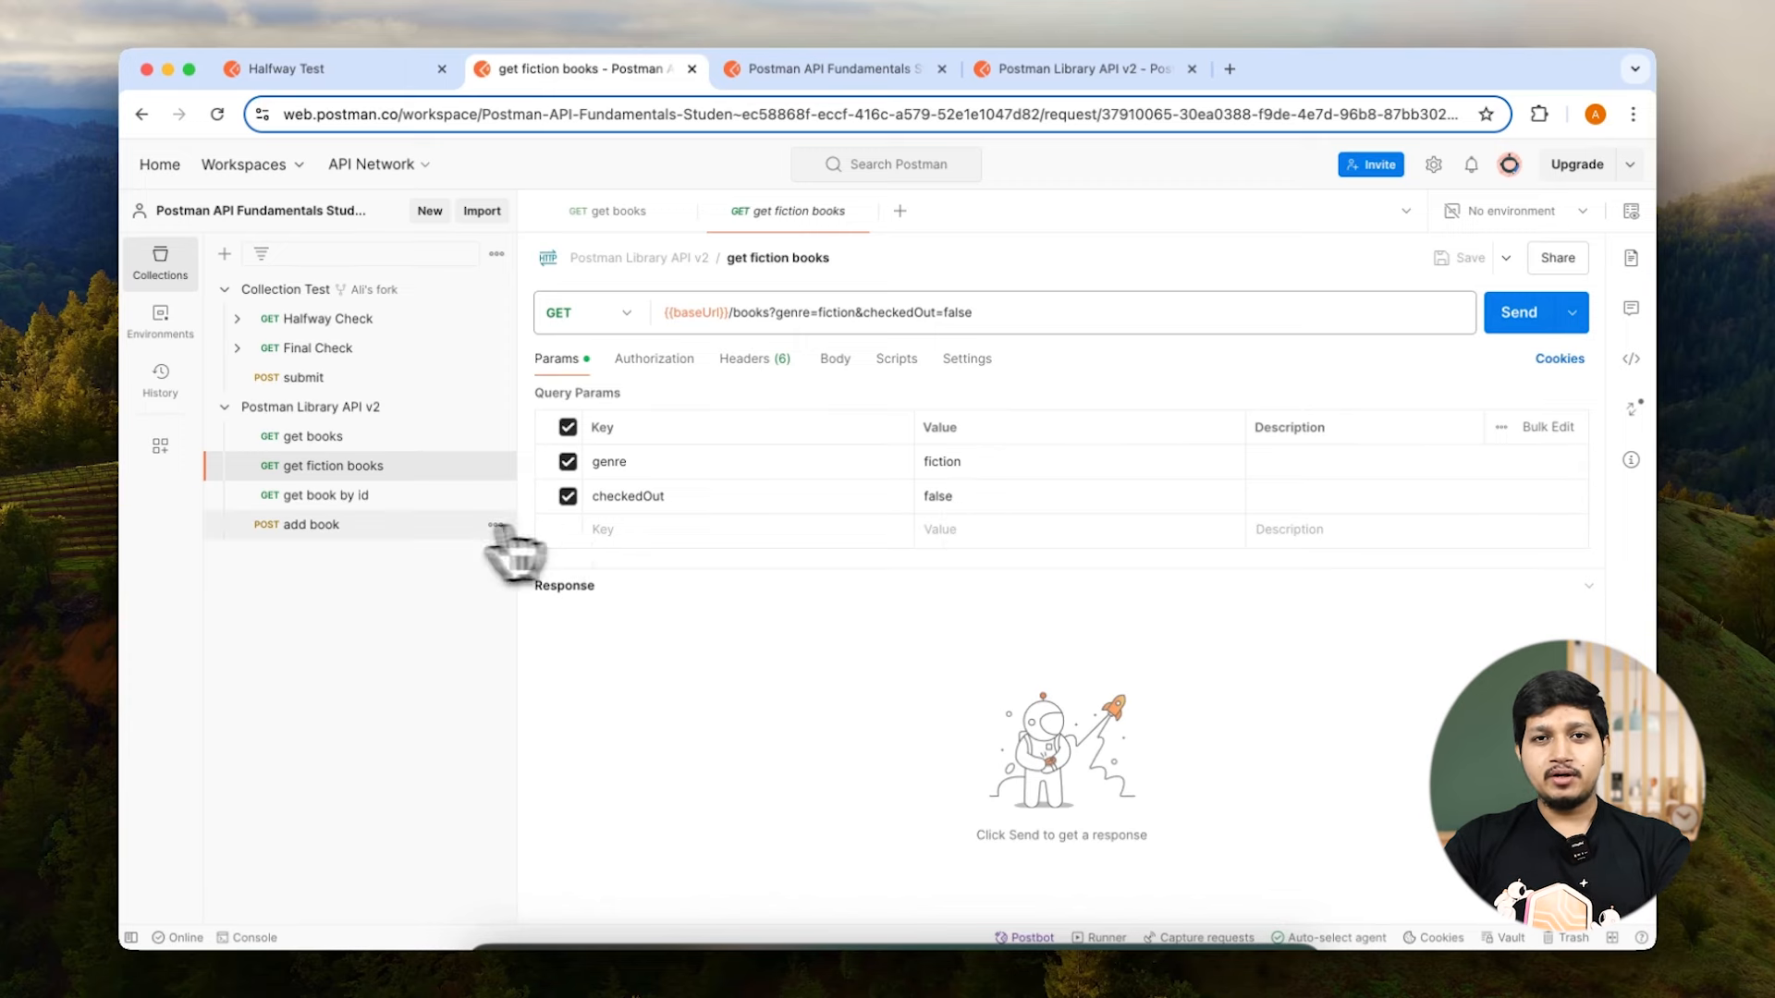
{"action": "left_click", "coordinate": [381, 497]}
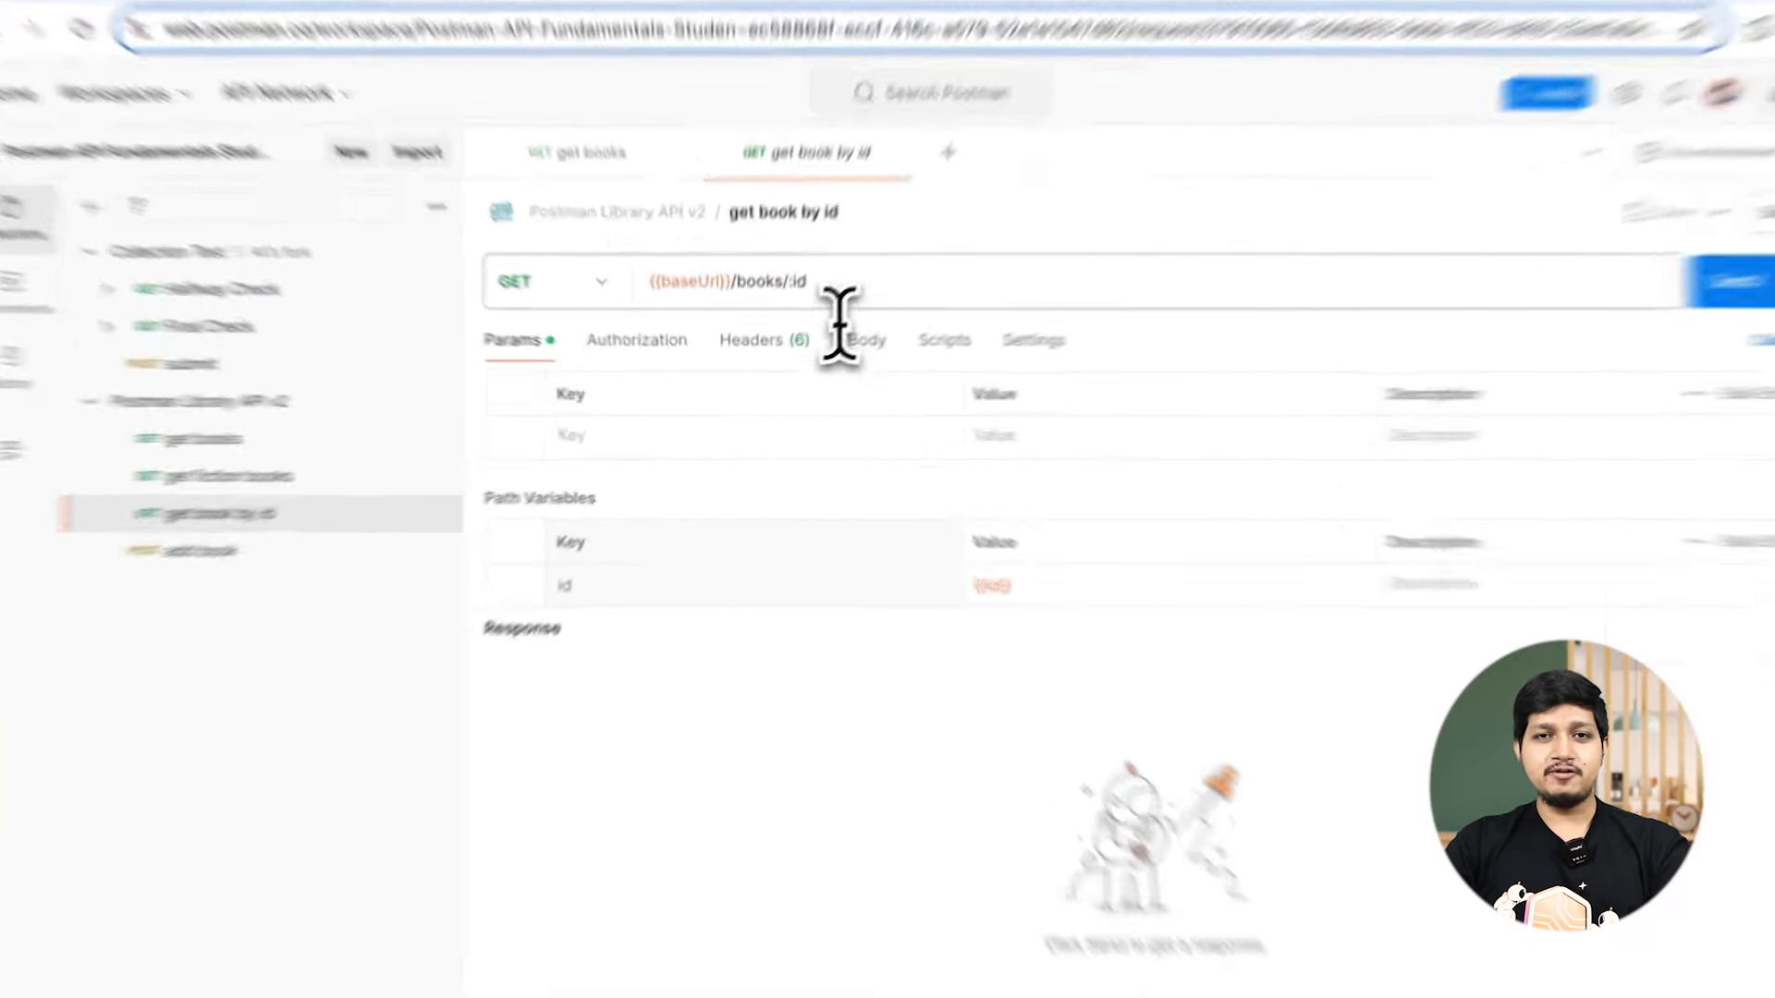
{"action": "left_click", "coordinate": [803, 314]}
{"action": "double_click", "coordinate": [838, 209]}
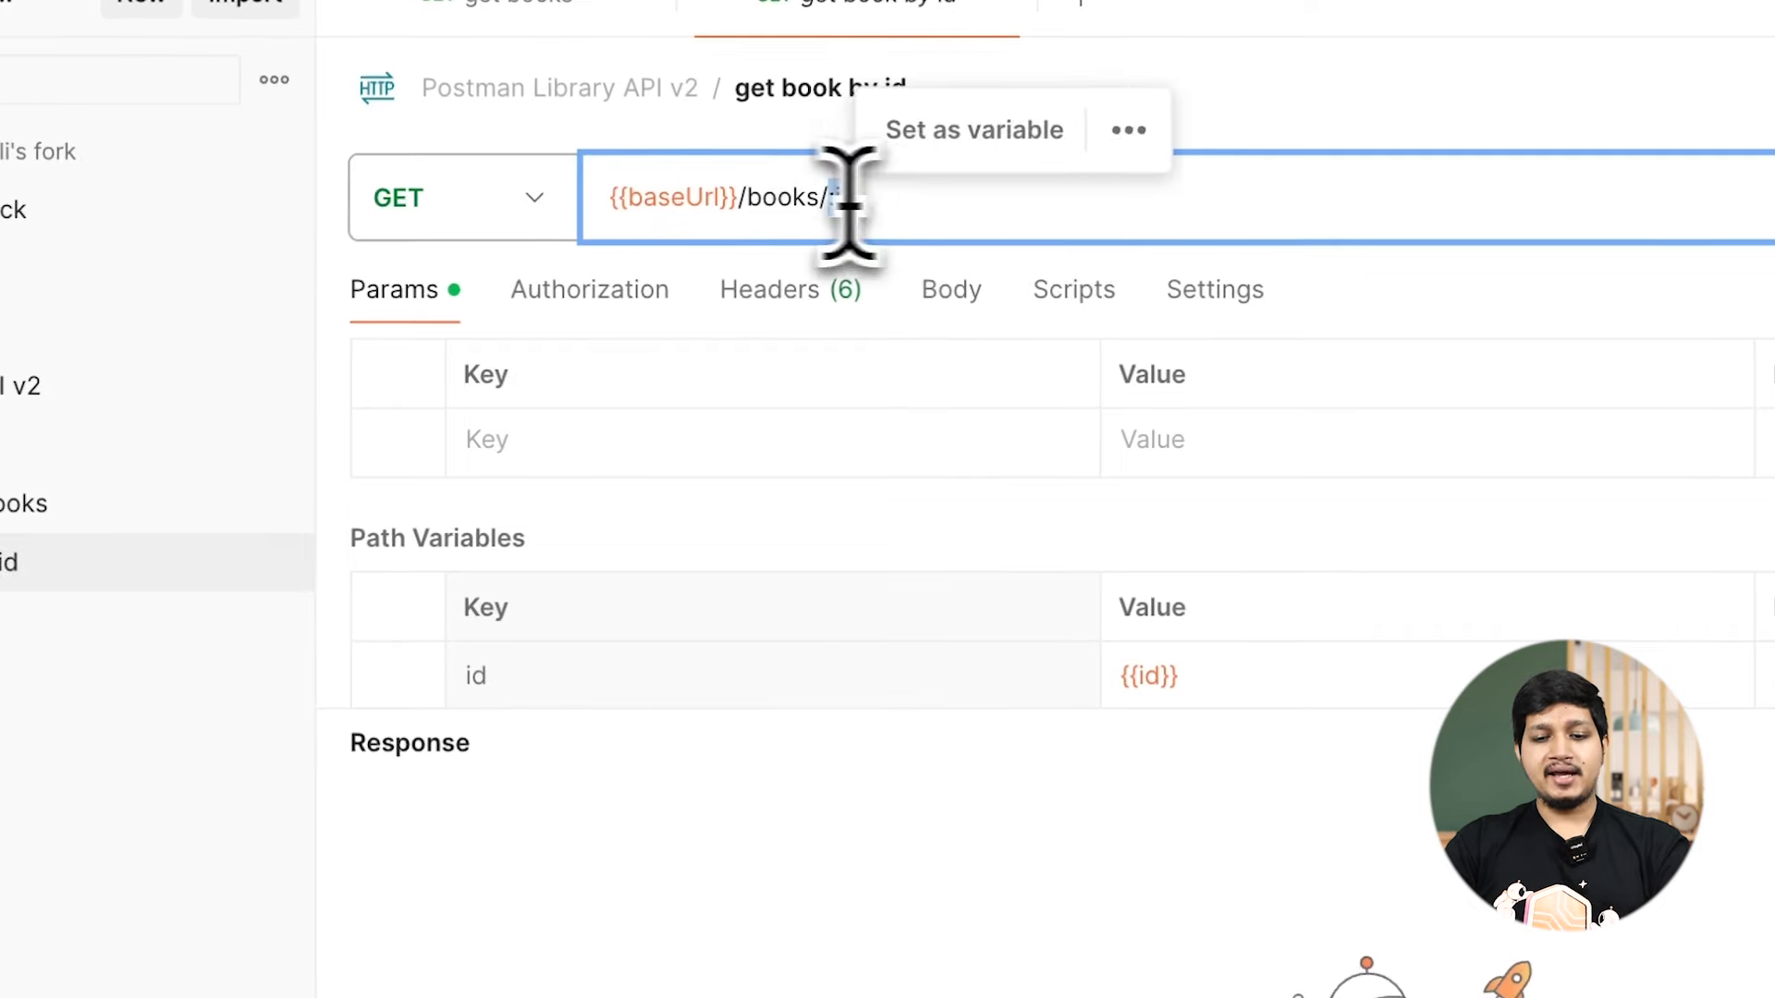
{"action": "left_click", "coordinate": [1010, 218]}
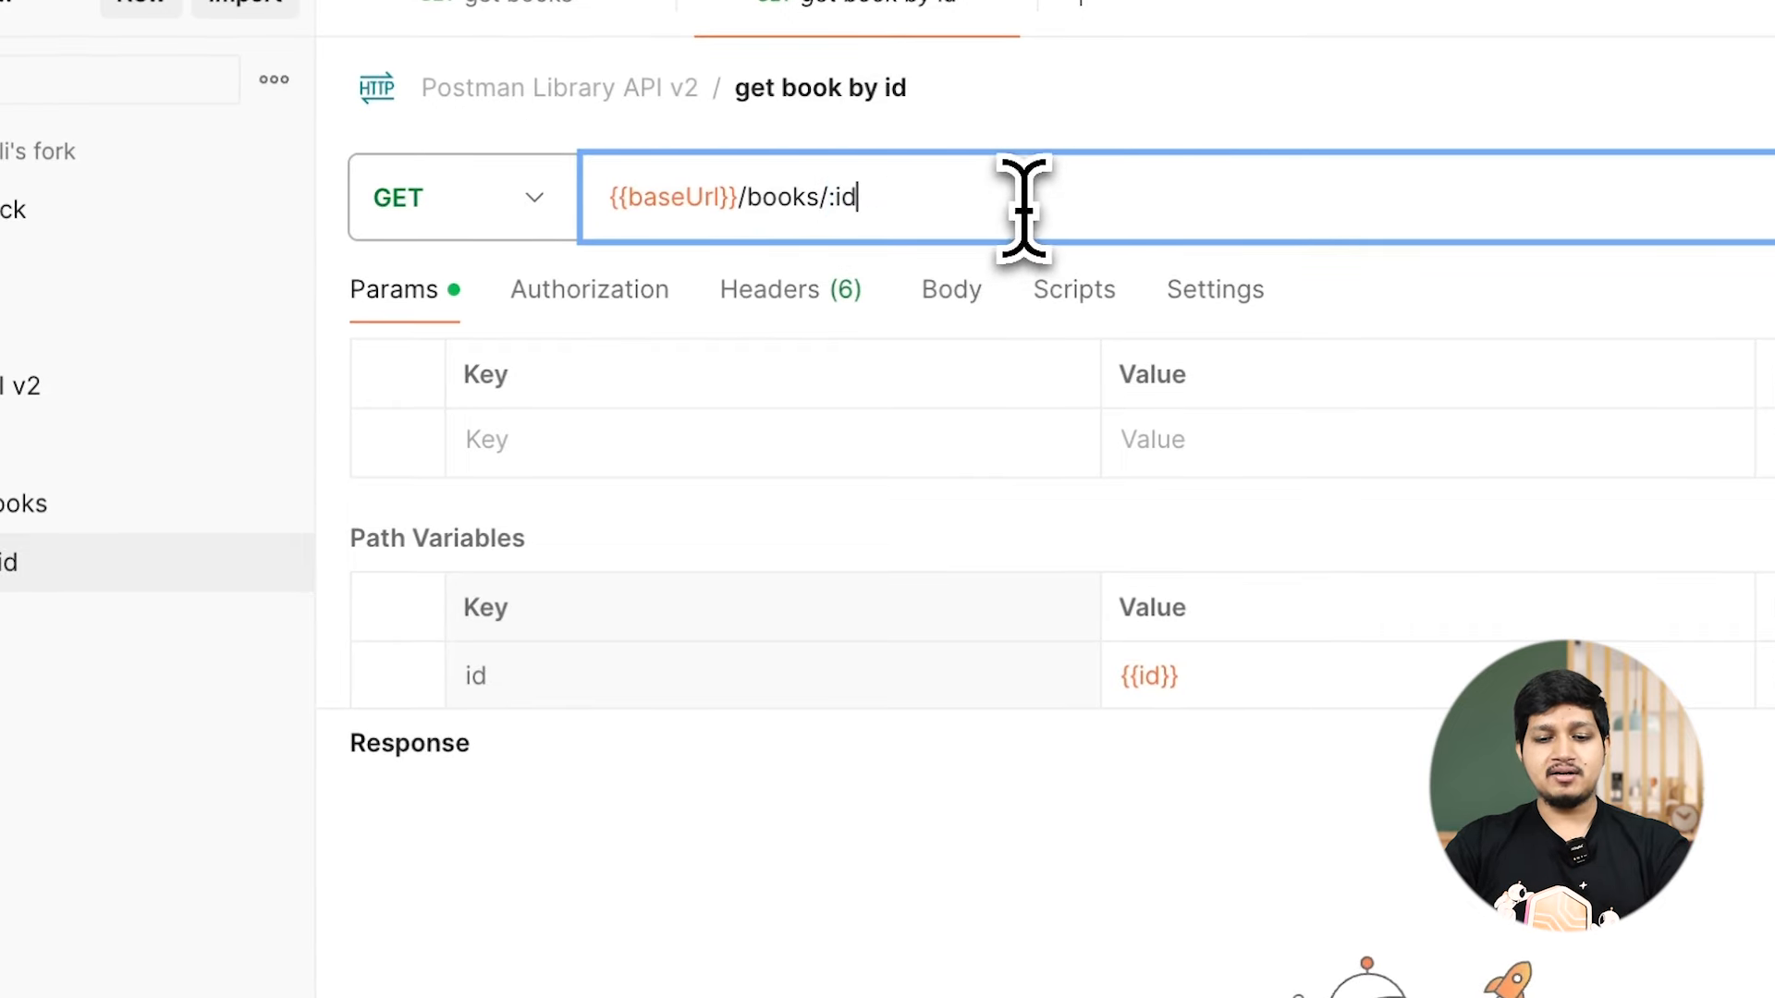
{"action": "left_click", "coordinate": [1232, 710]}
{"action": "left_click_drag", "start_coordinate": [1232, 710], "coordinate": [1232, 717]}
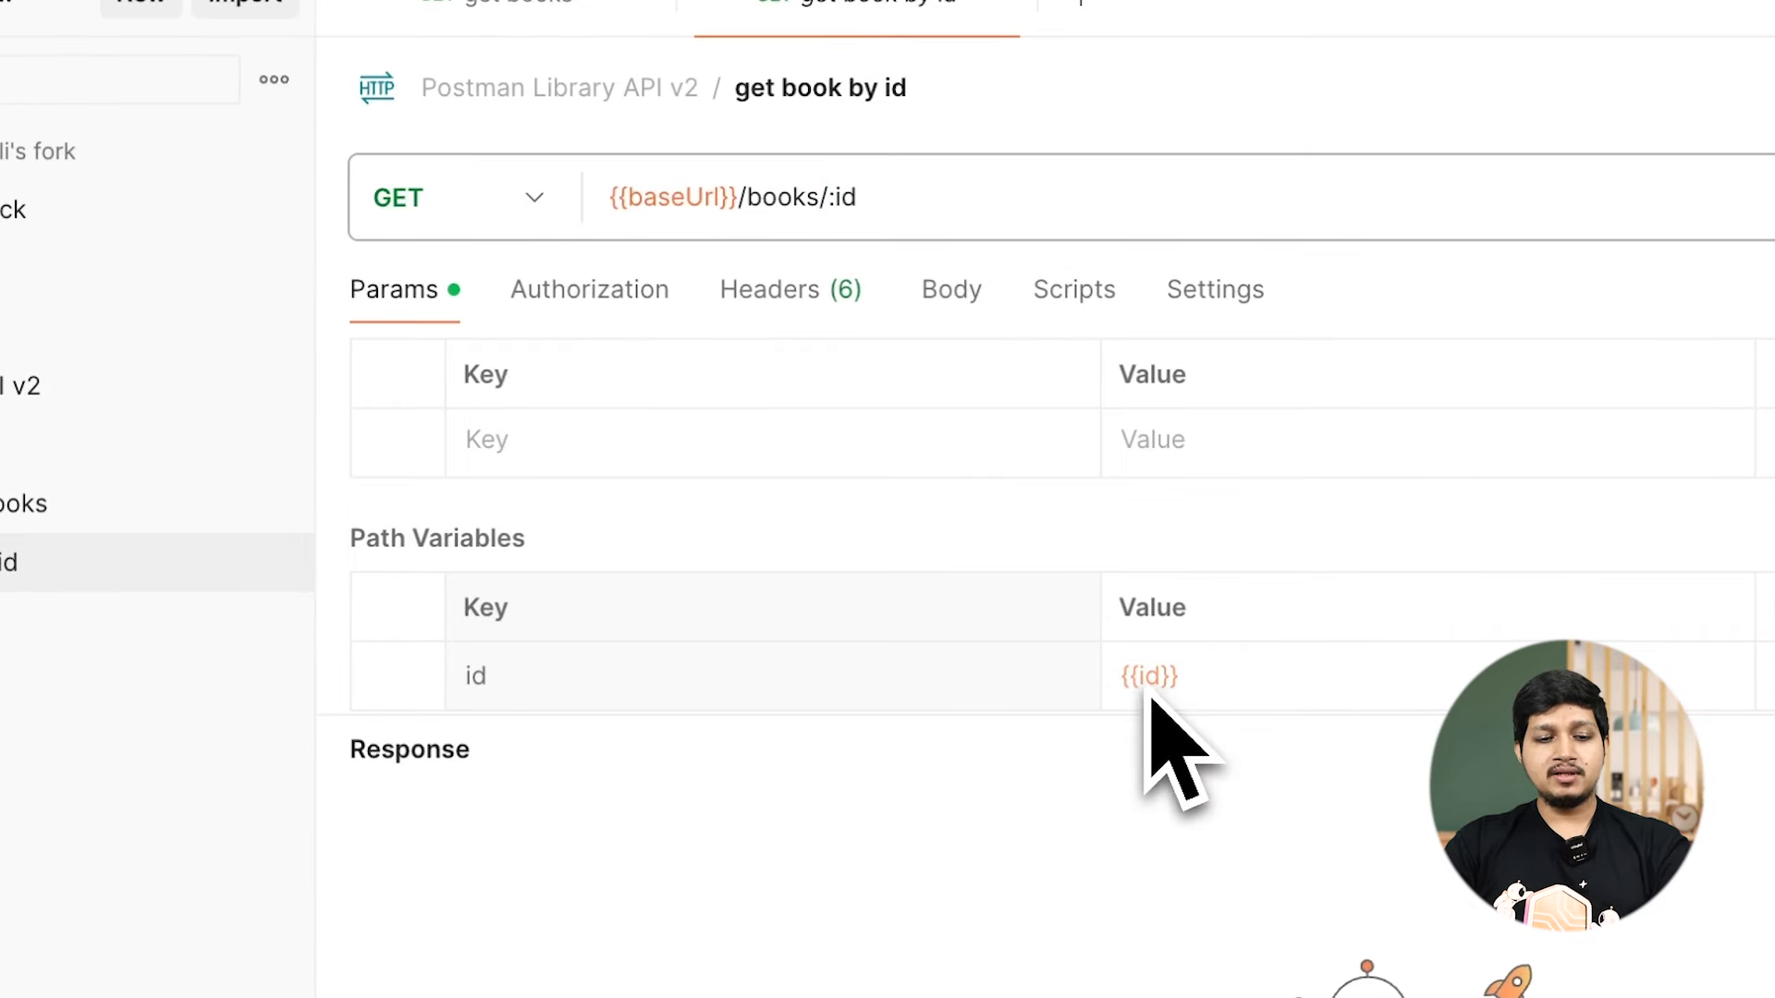
{"action": "mouse_move", "coordinate": [1147, 685]}
Step: Examine the add book request's body and post-response script, and the Postman Library API v2 collection's authorization settings
{"action": "left_click", "coordinate": [74, 619]}
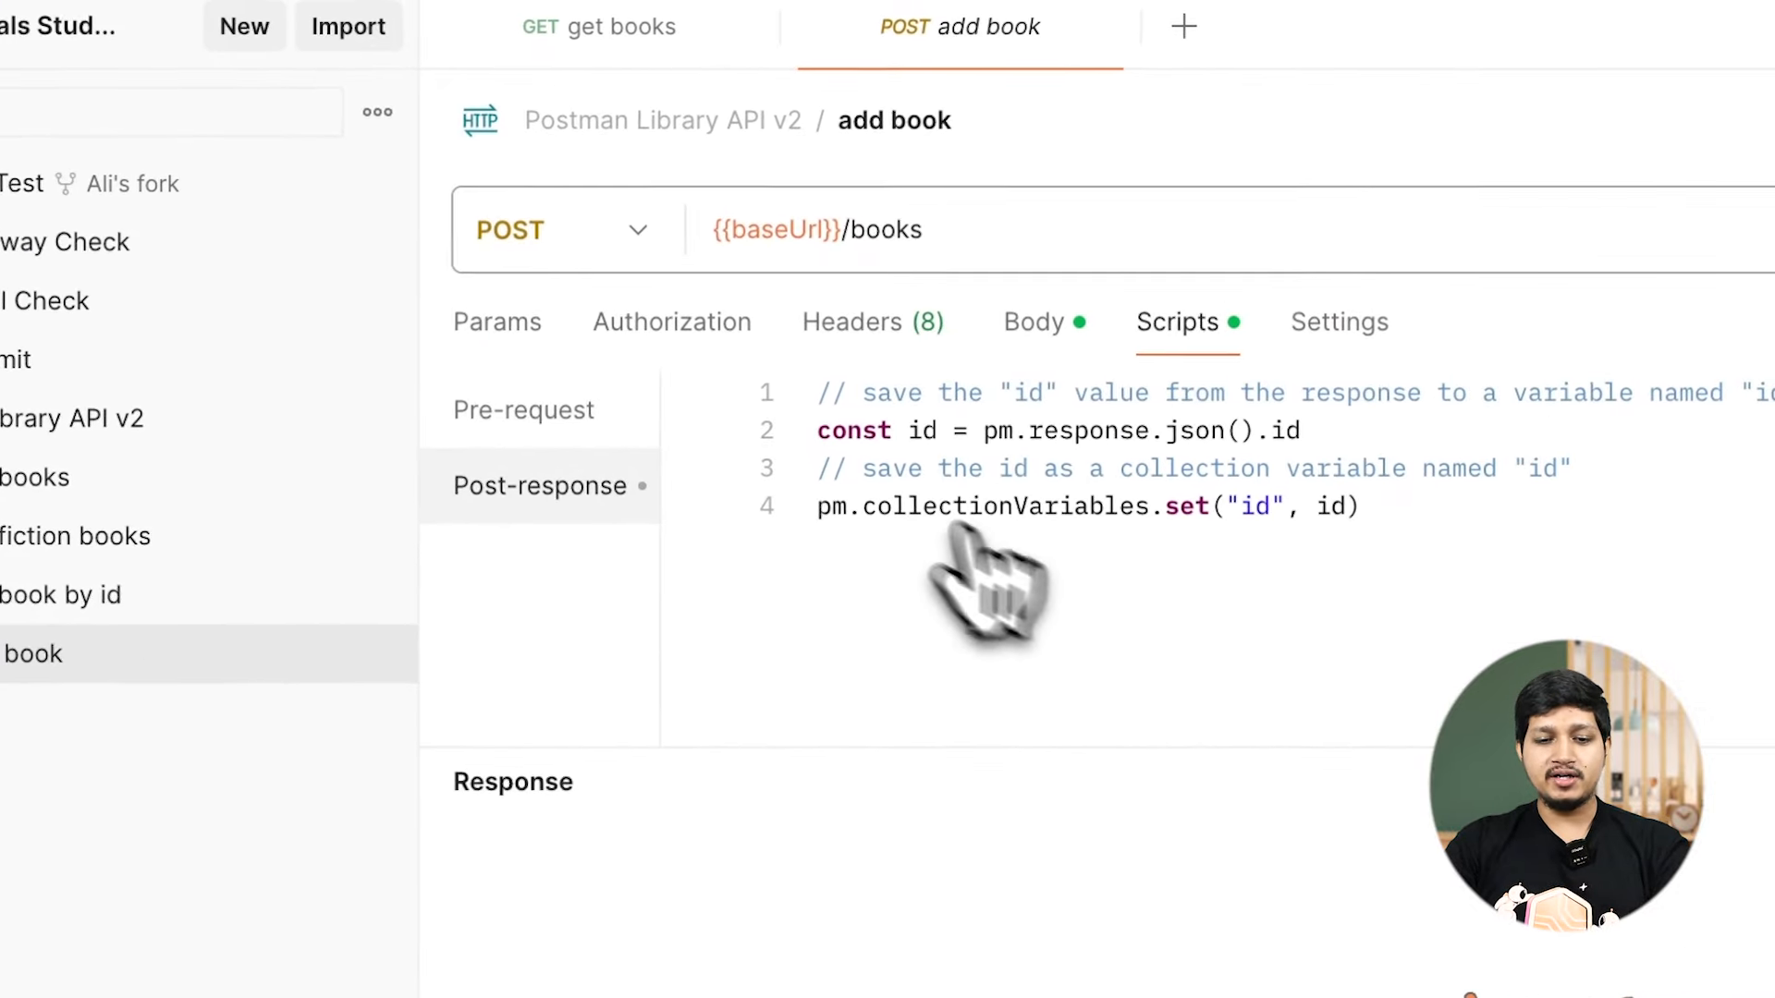
{"action": "left_click", "coordinate": [1033, 328]}
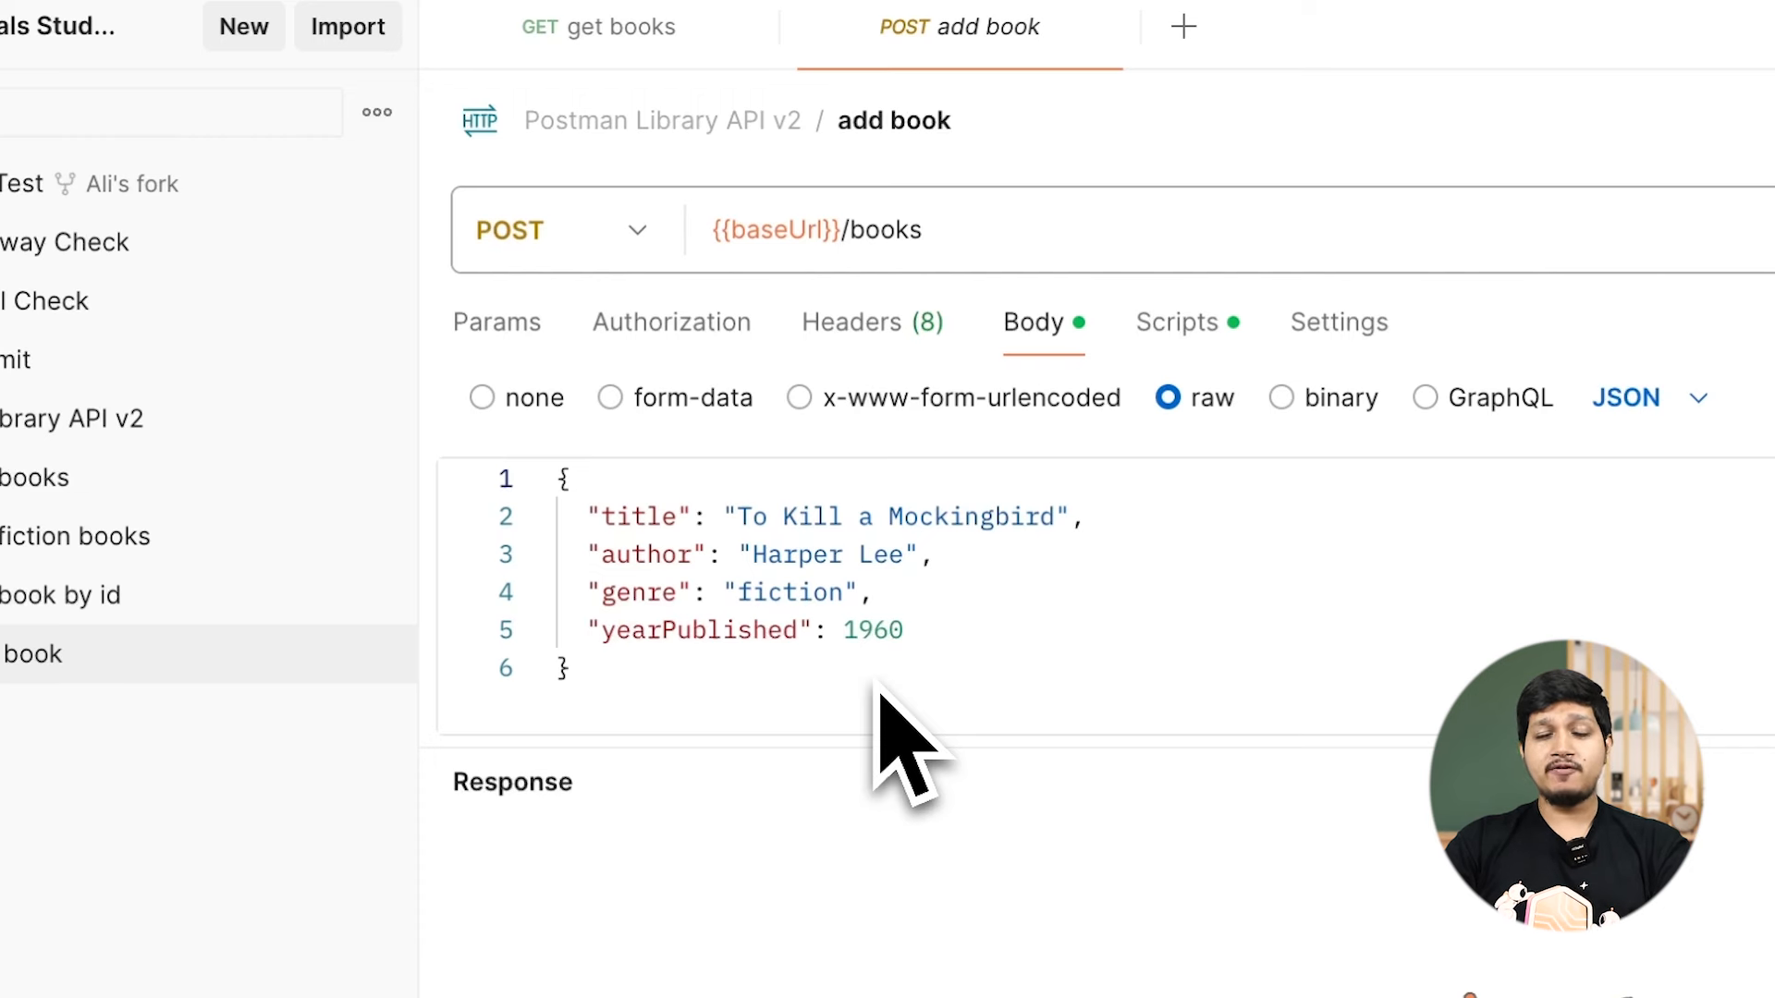
{"action": "left_click", "coordinate": [1201, 333]}
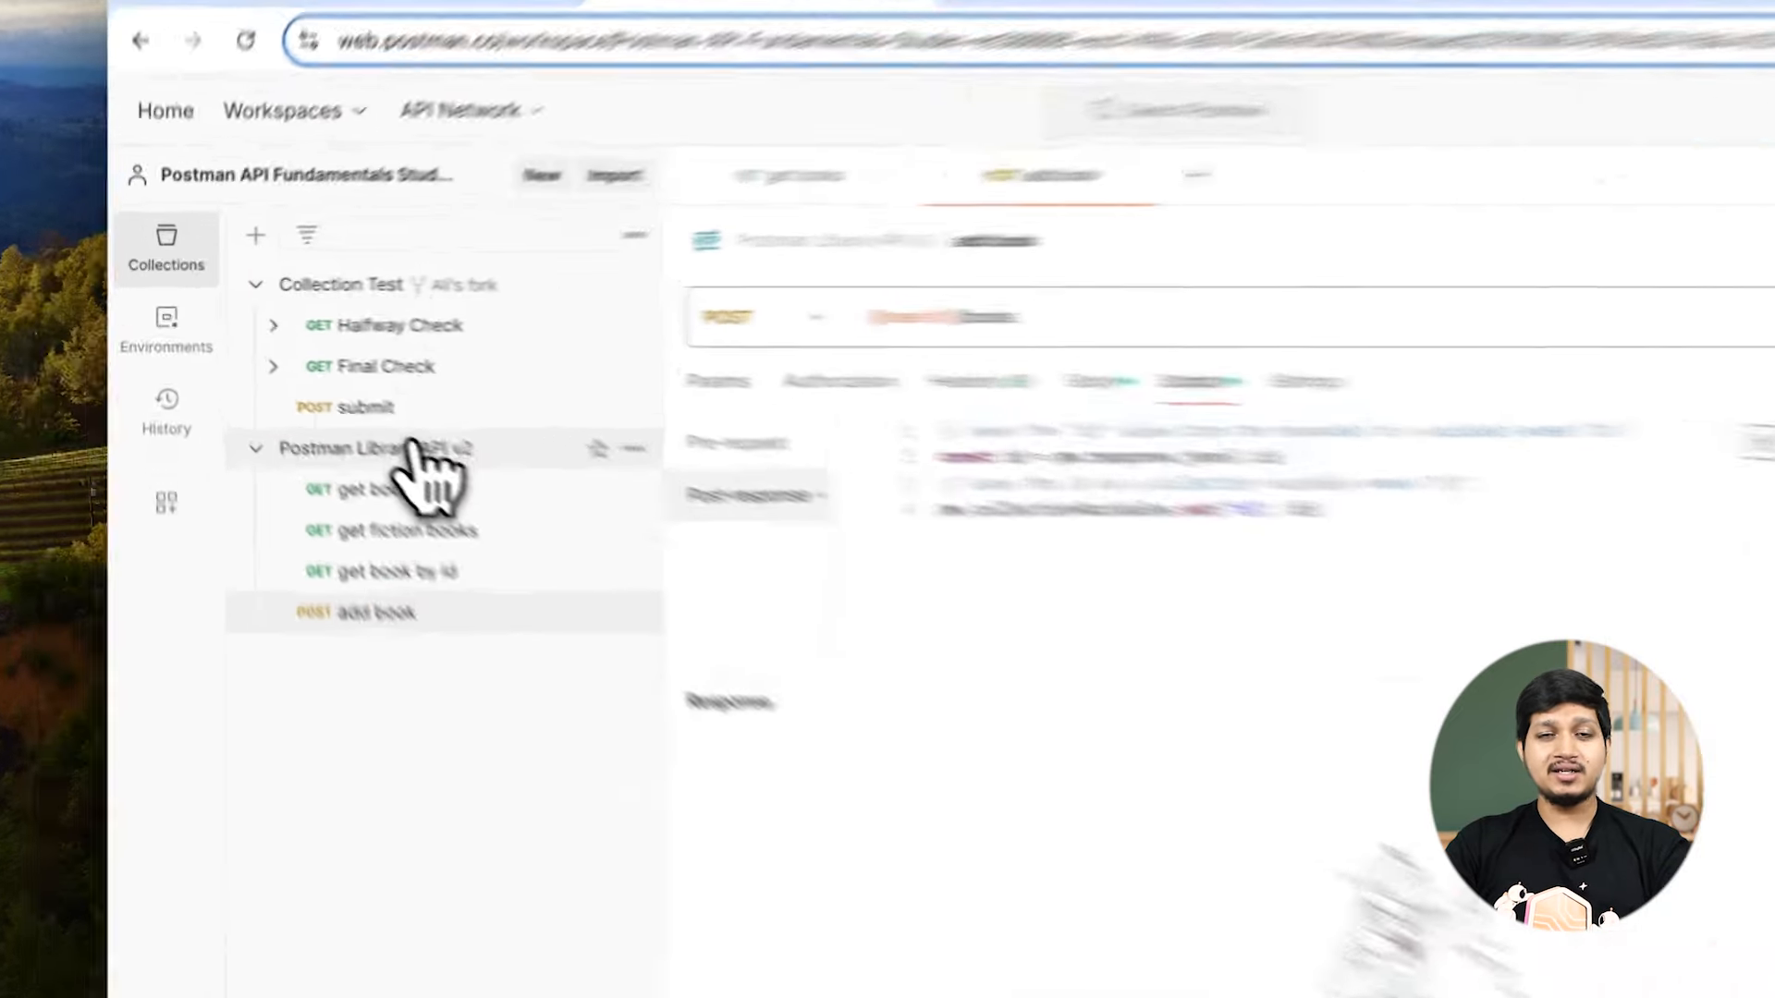
{"action": "left_click", "coordinate": [347, 407]}
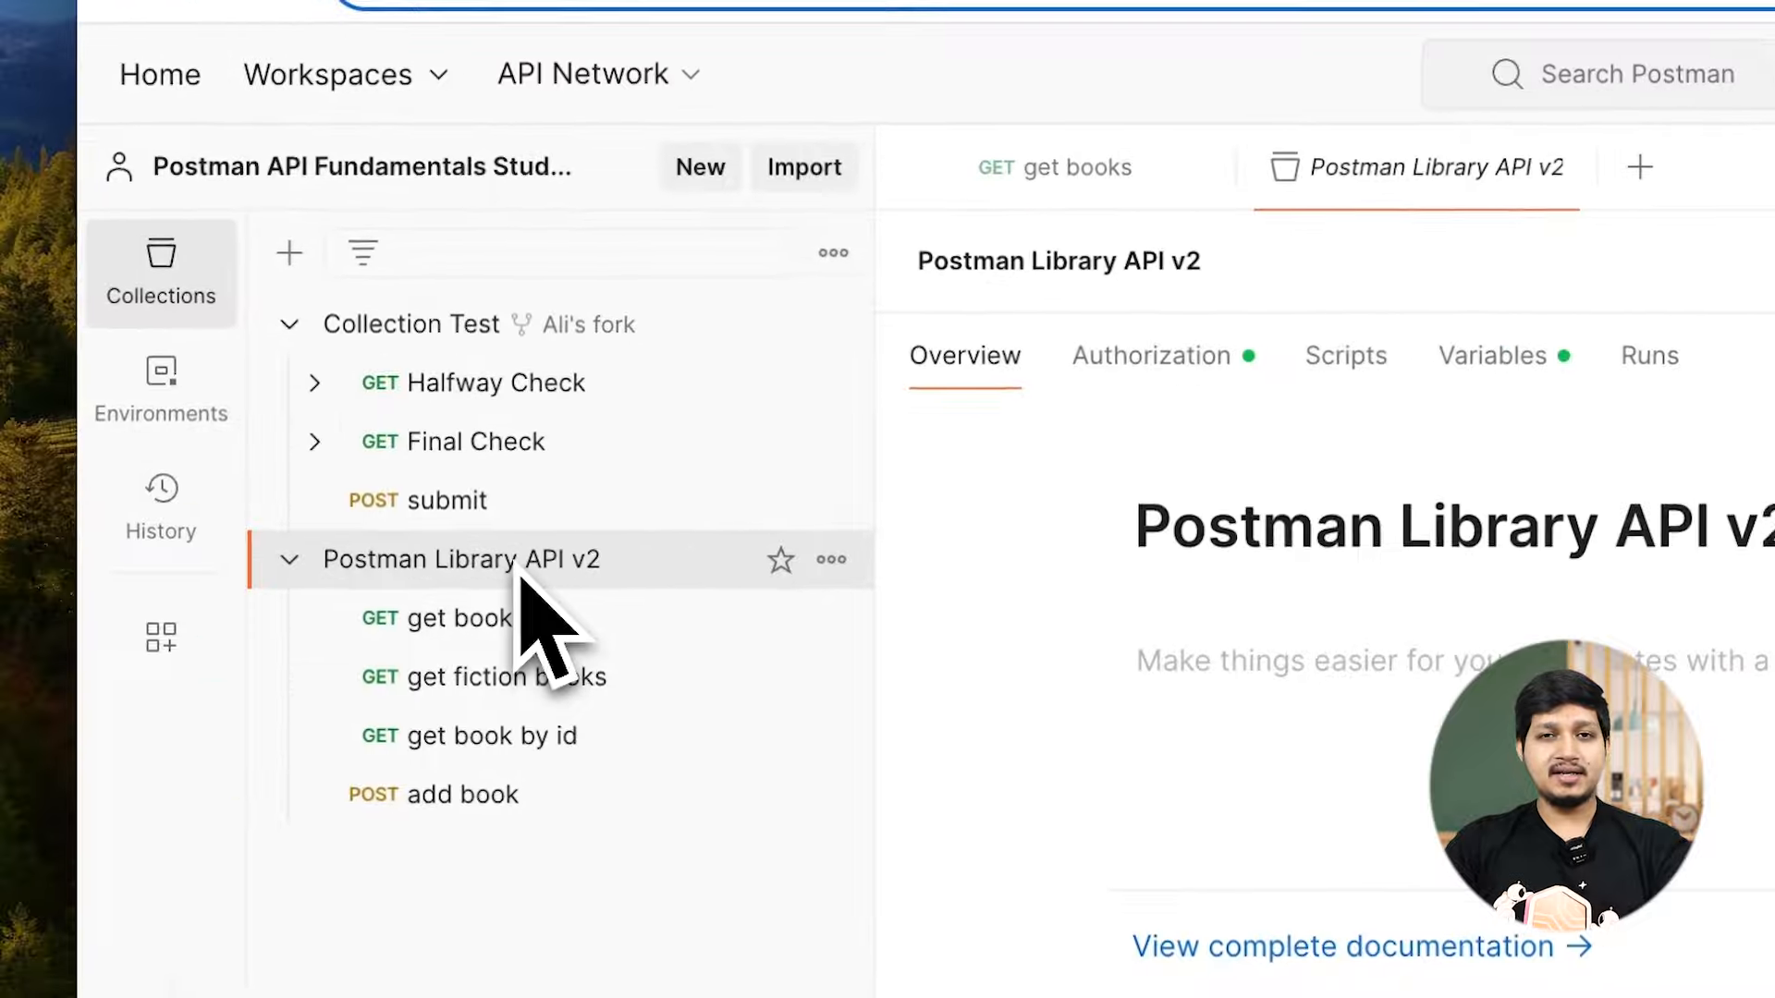
{"action": "left_click", "coordinate": [1179, 356]}
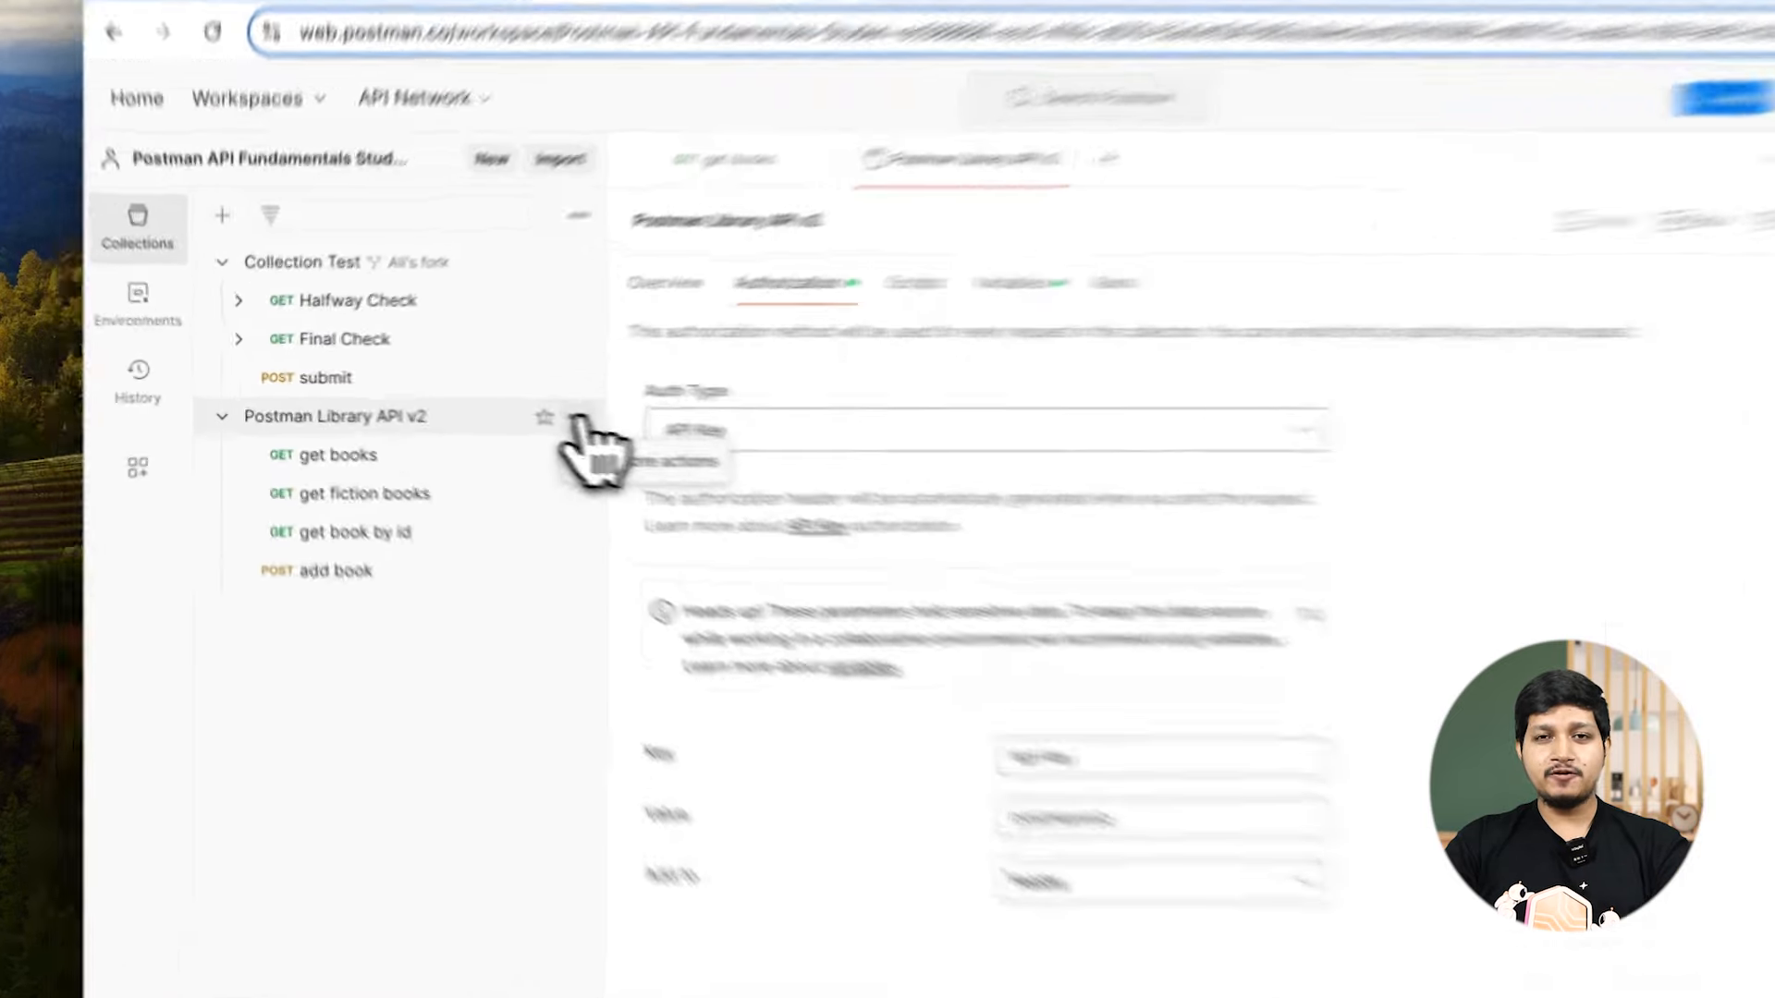
Step: Share the Postman Library API v2 collection via API by generating a new access key, and copy the resulting collection URL
{"action": "left_click", "coordinate": [496, 407]}
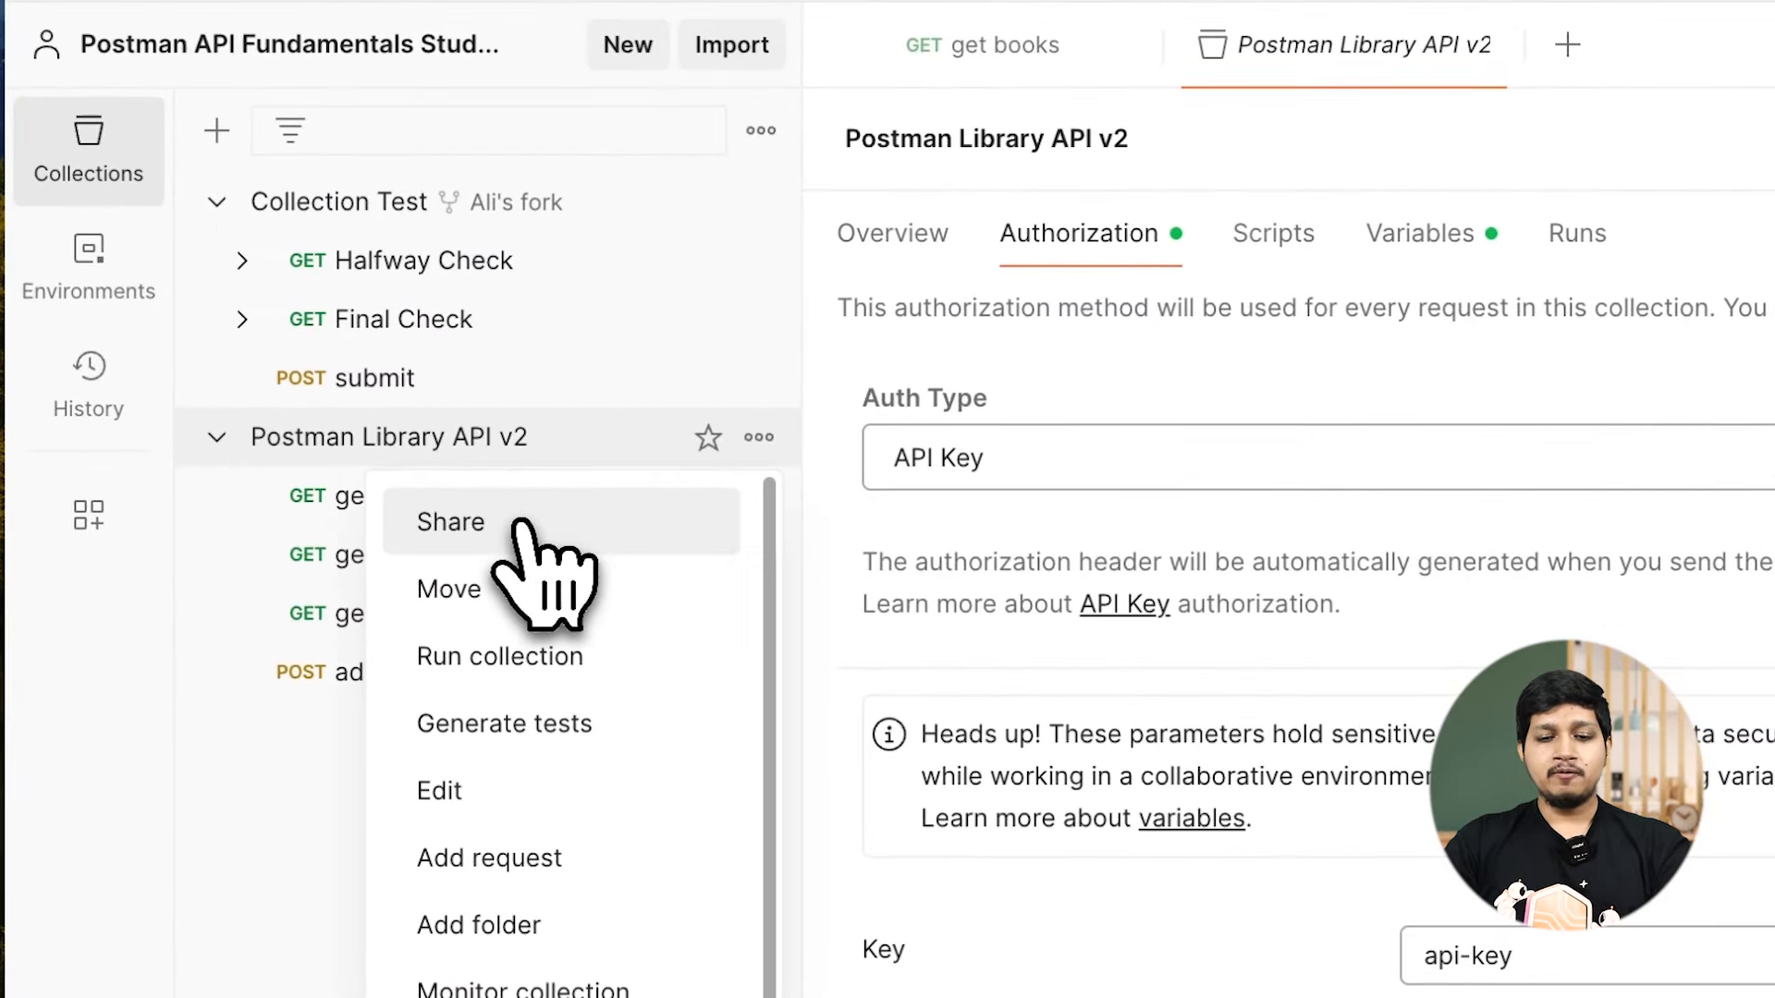
{"action": "left_click", "coordinate": [523, 529]}
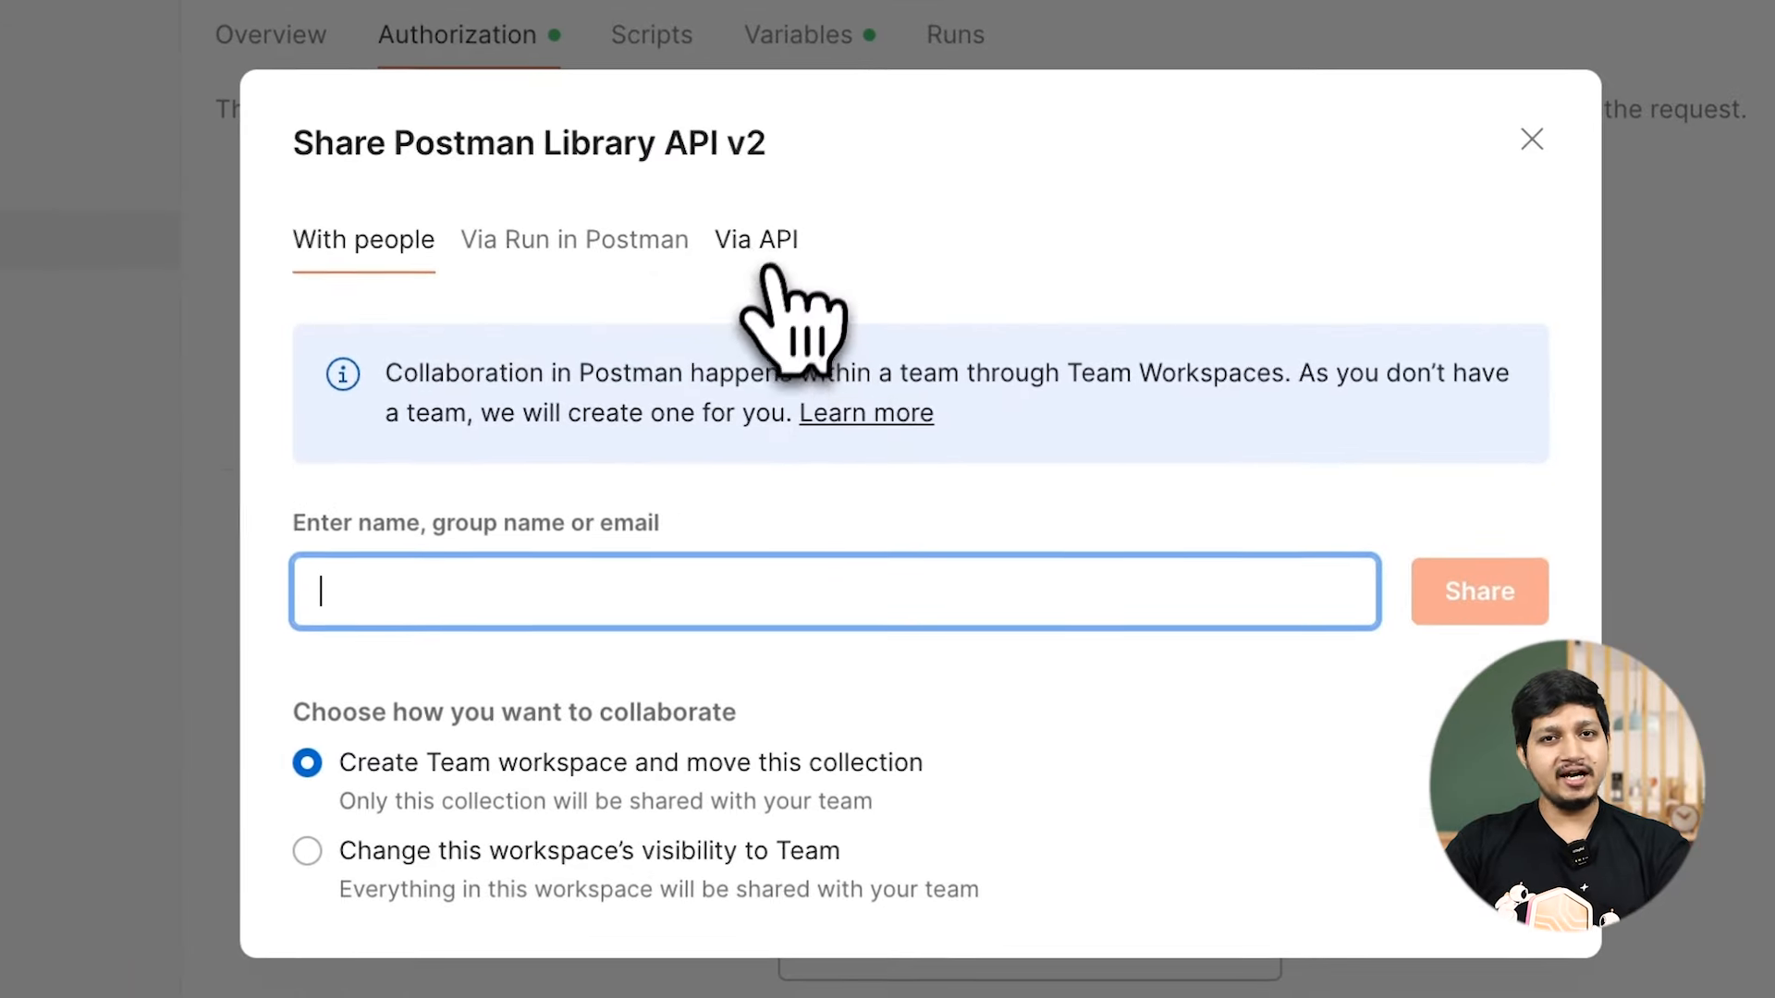
{"action": "left_click", "coordinate": [759, 248]}
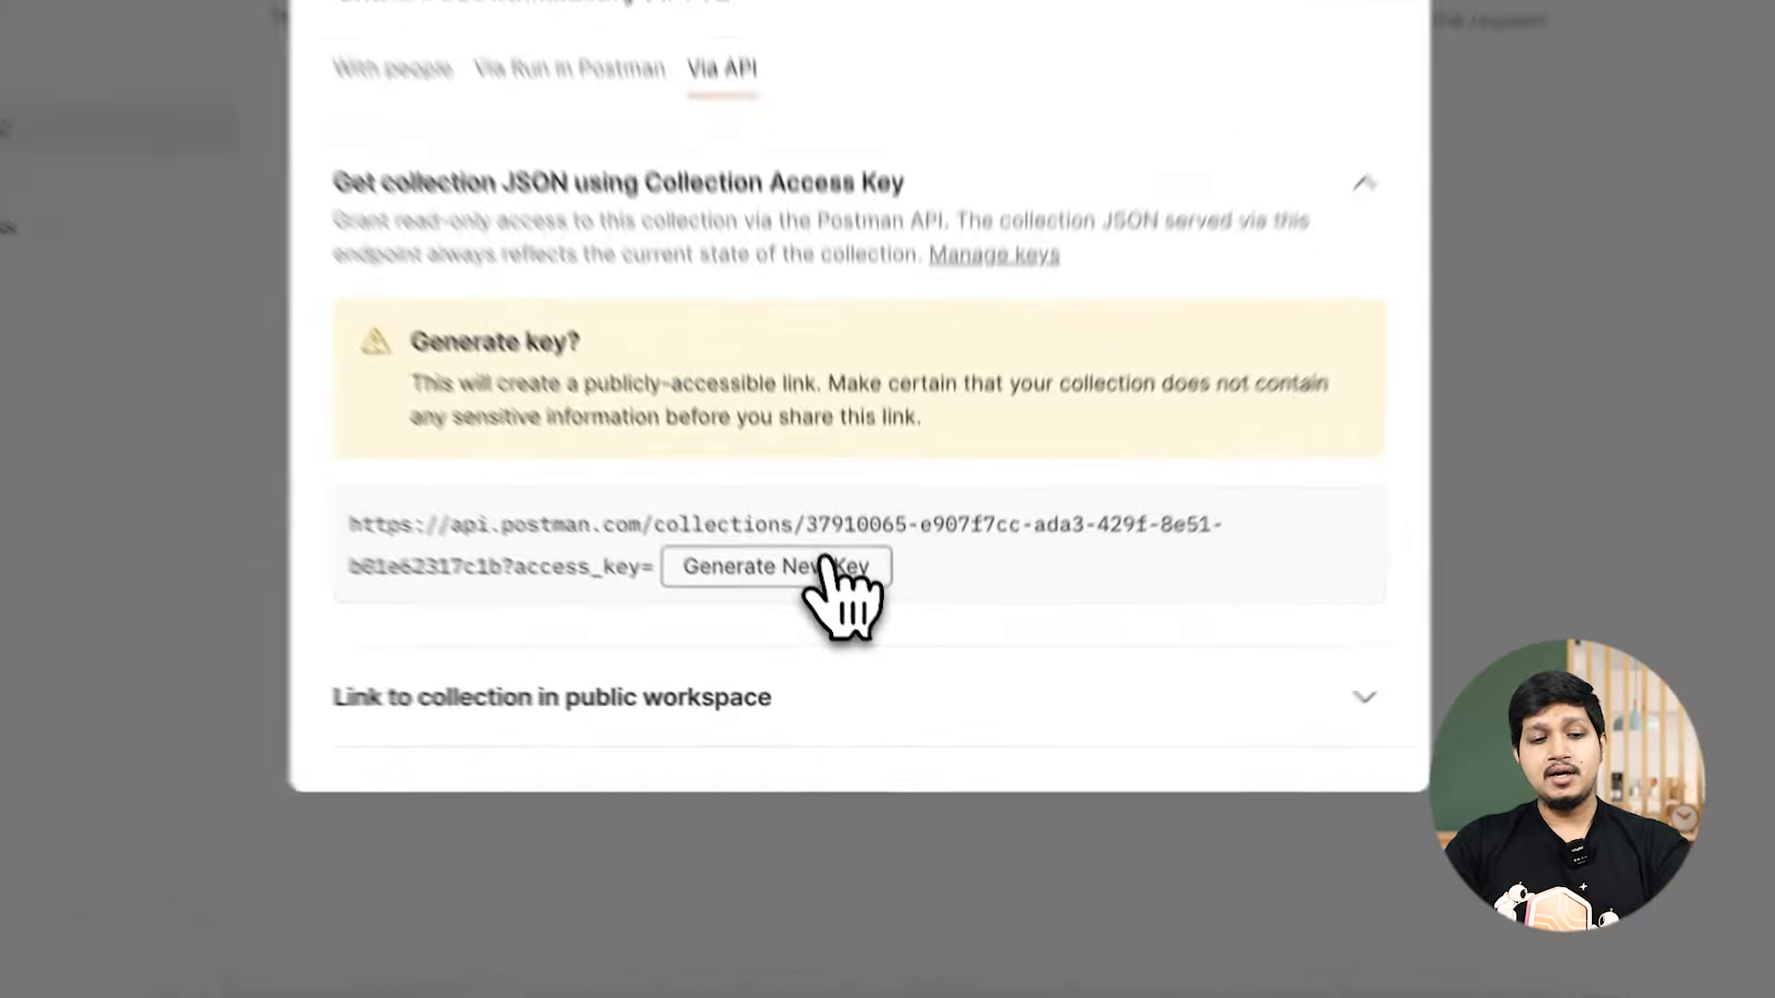
{"action": "left_click", "coordinate": [858, 668]}
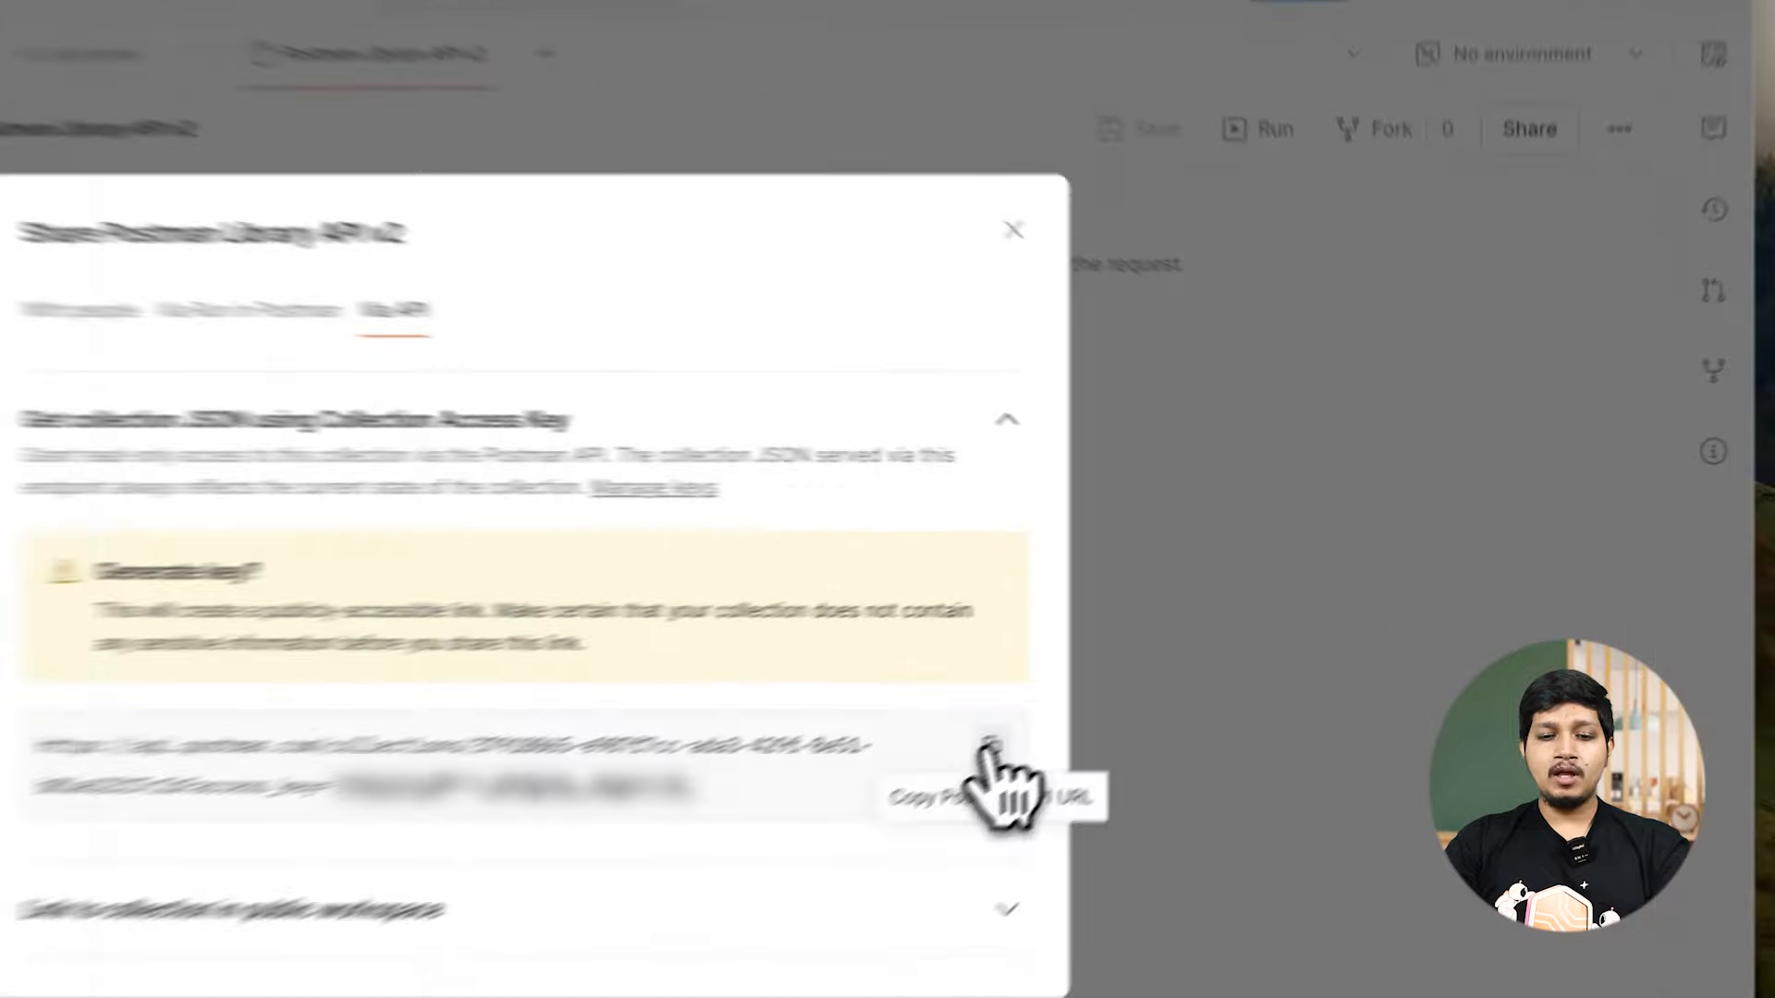
{"action": "left_click", "coordinate": [1180, 644]}
{"action": "left_click", "coordinate": [893, 168]}
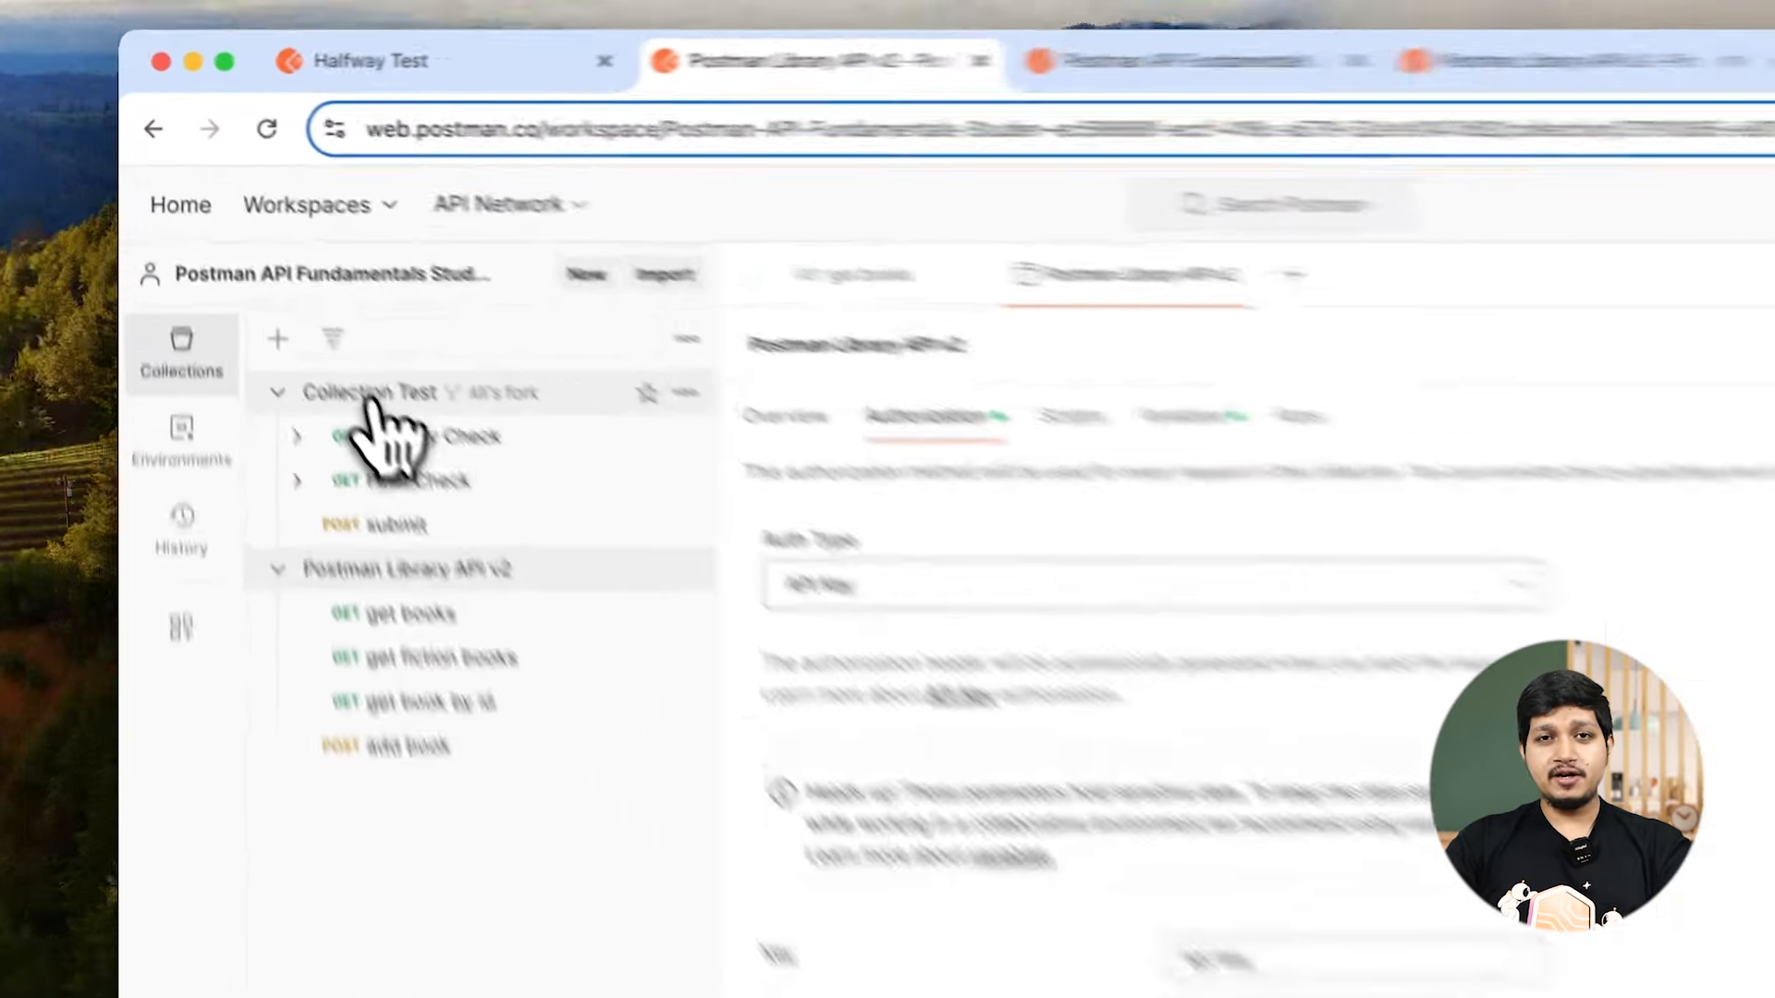
Step: Paste the collection URL with its access key as the submission variable's initial and current values in the forked Collection Test, and save
{"action": "left_click", "coordinate": [281, 291]}
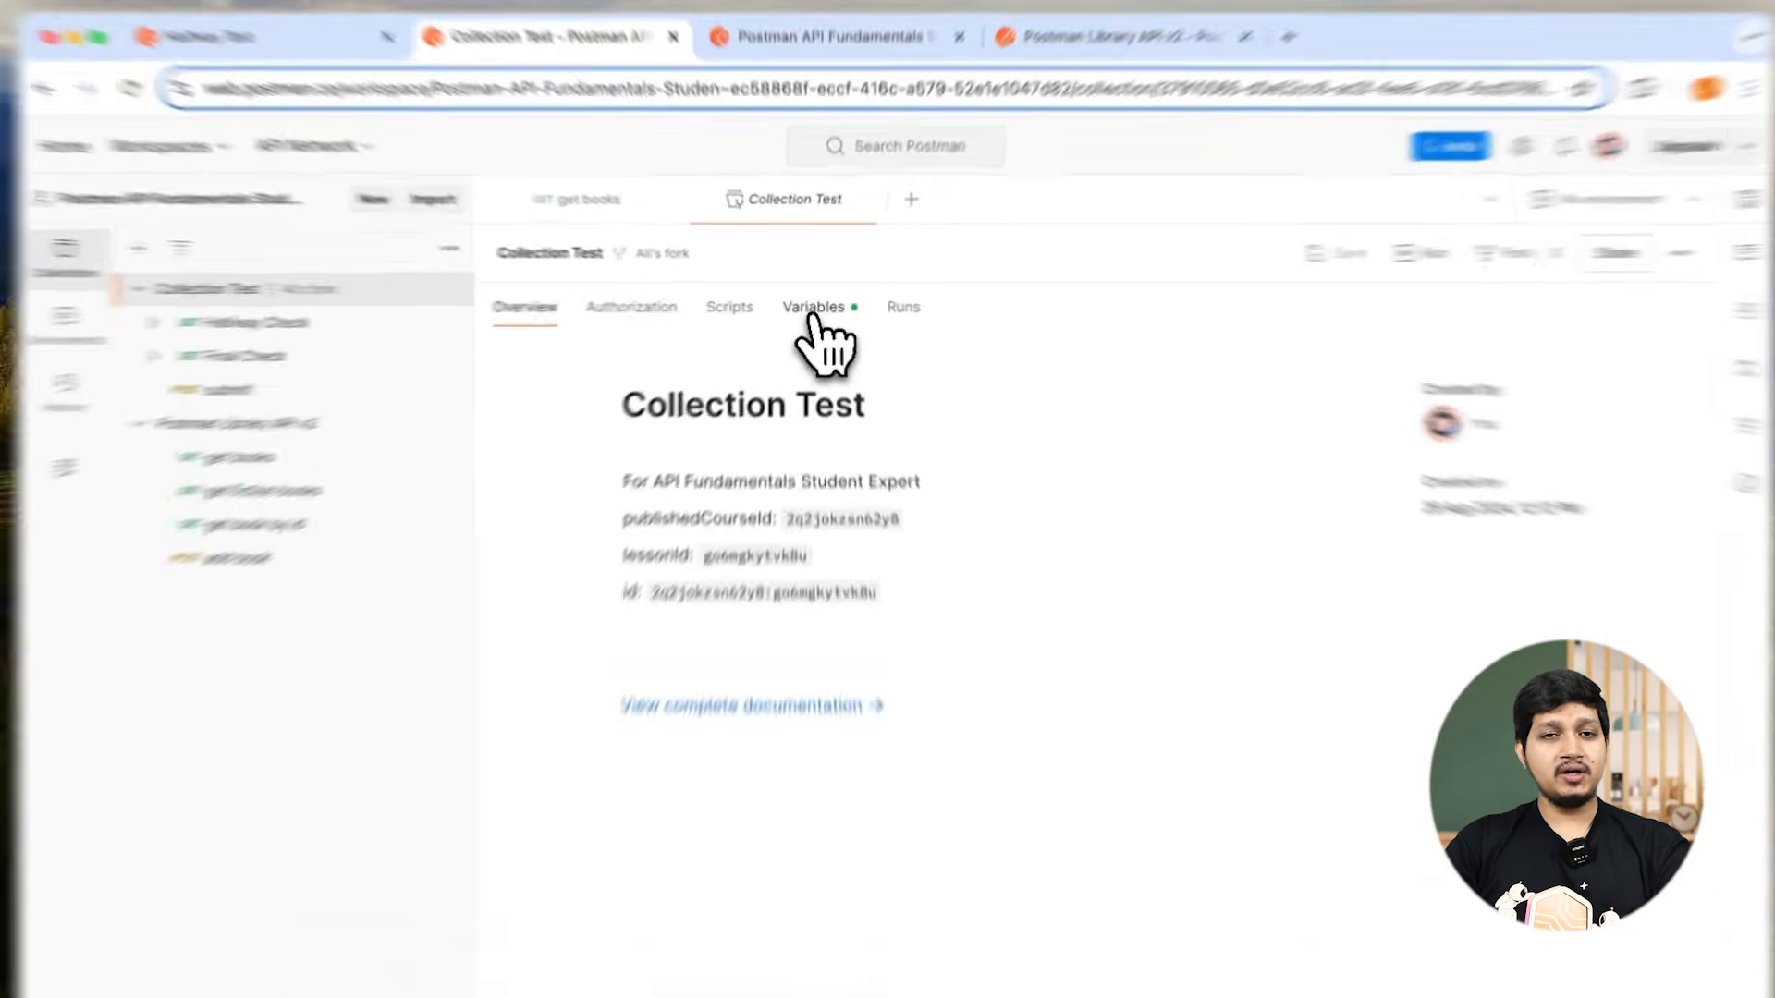
{"action": "left_click", "coordinate": [814, 307]}
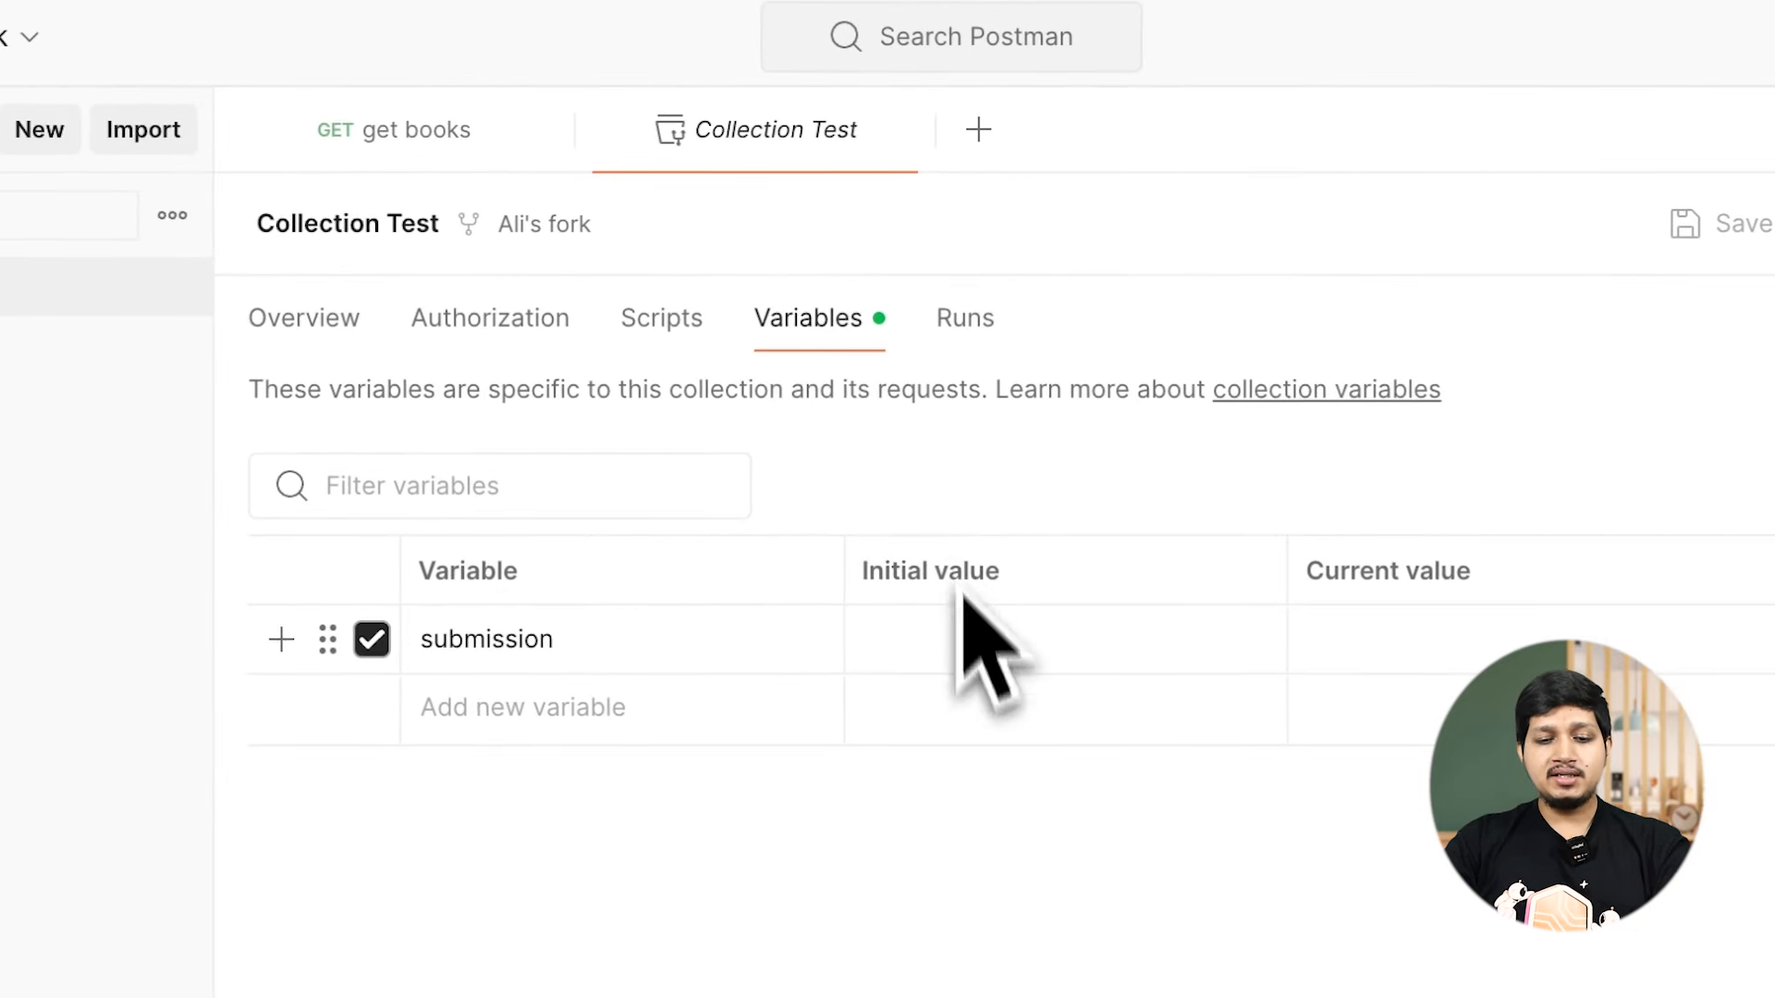
{"action": "left_click", "coordinate": [929, 649]}
{"action": "key", "text": "ctrl+v"}
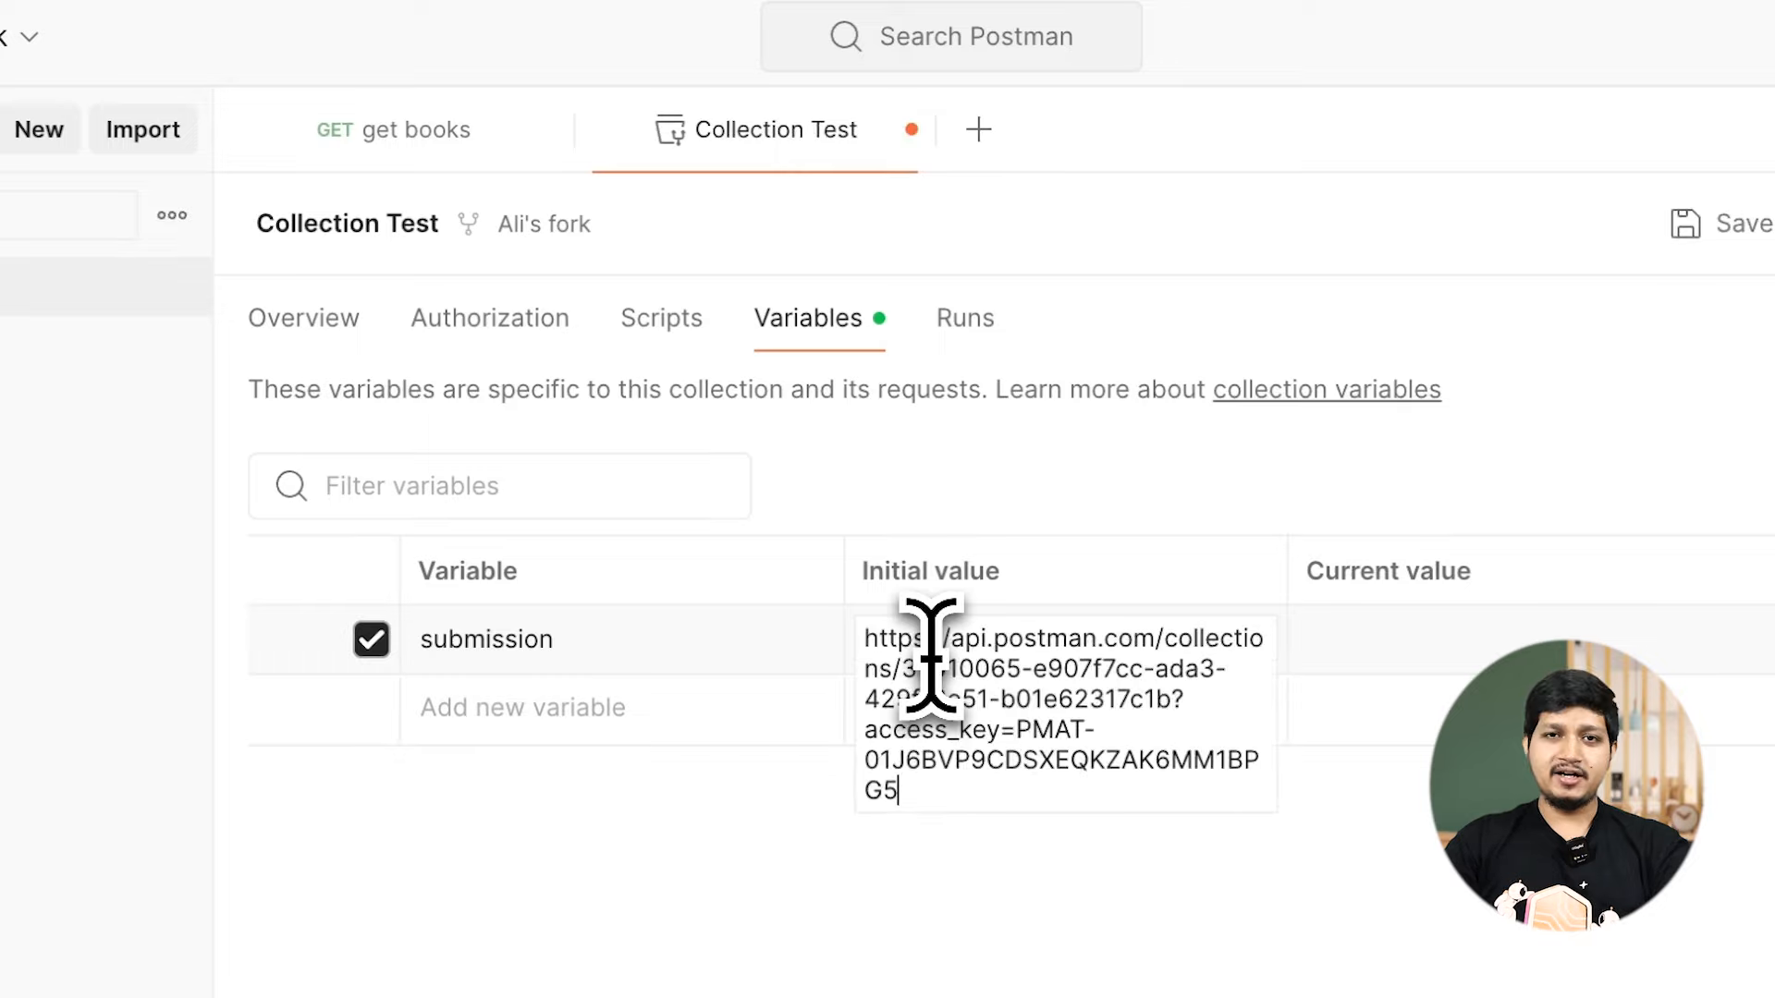
{"action": "left_click", "coordinate": [1346, 653]}
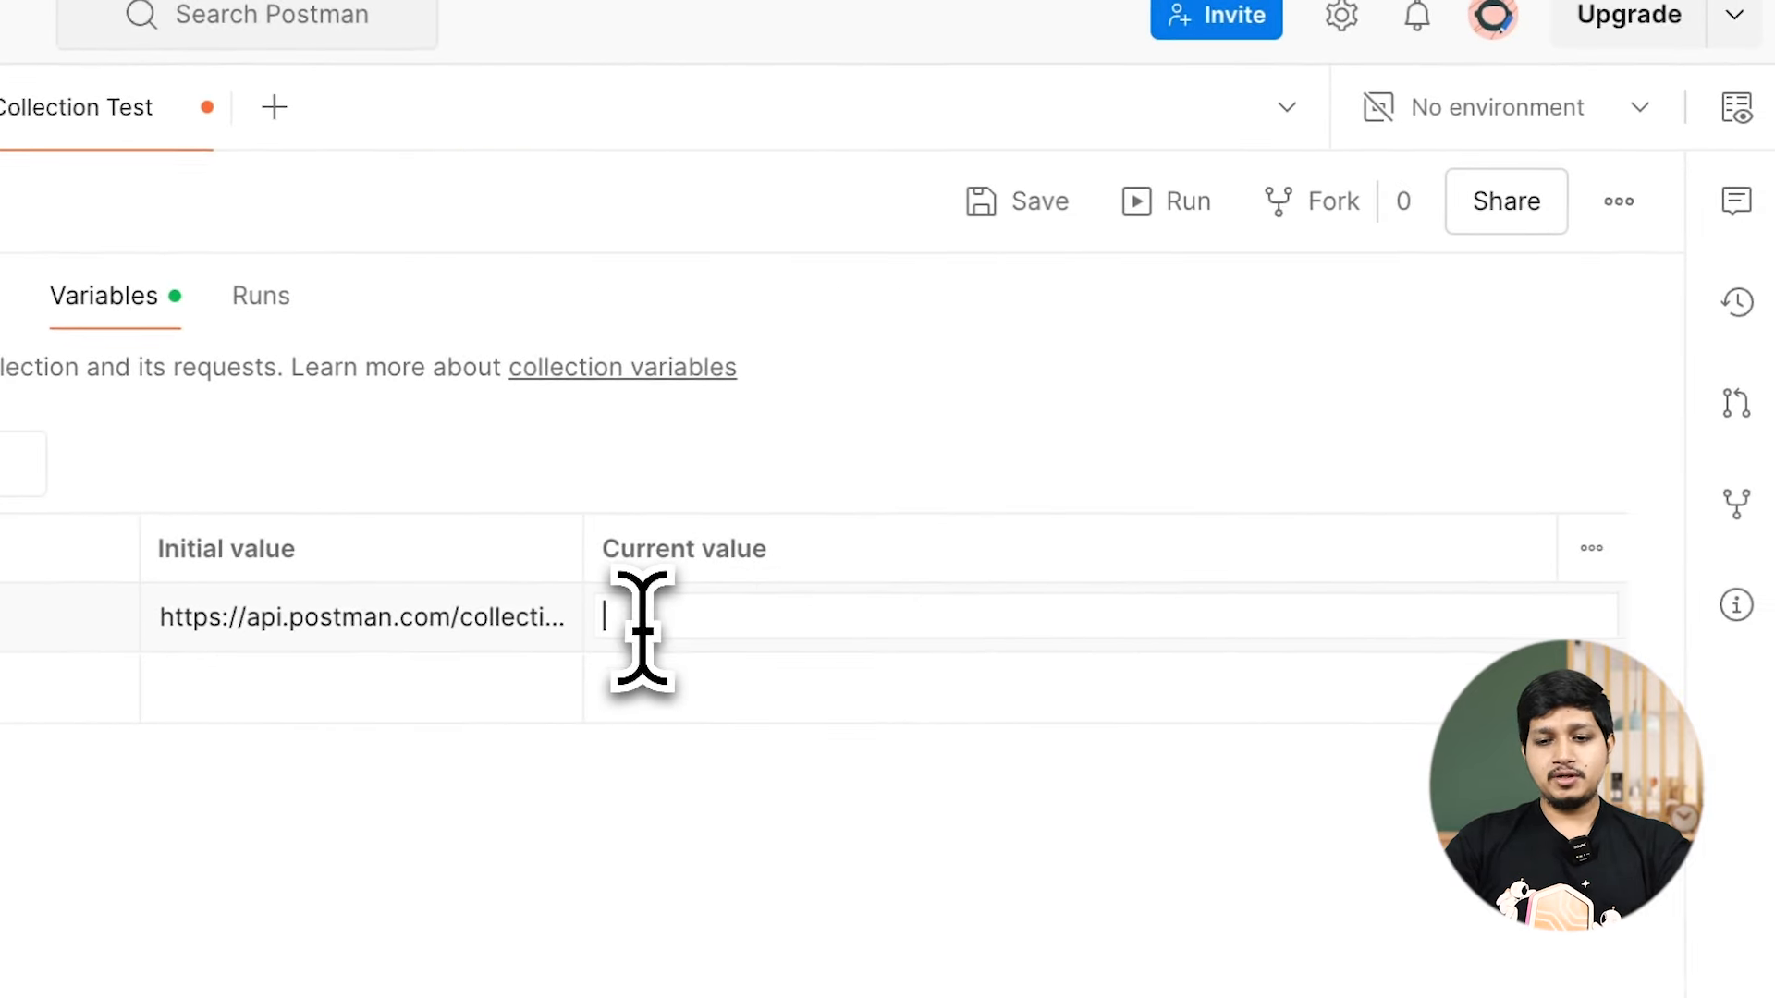
{"action": "key", "text": "ctrl+v"}
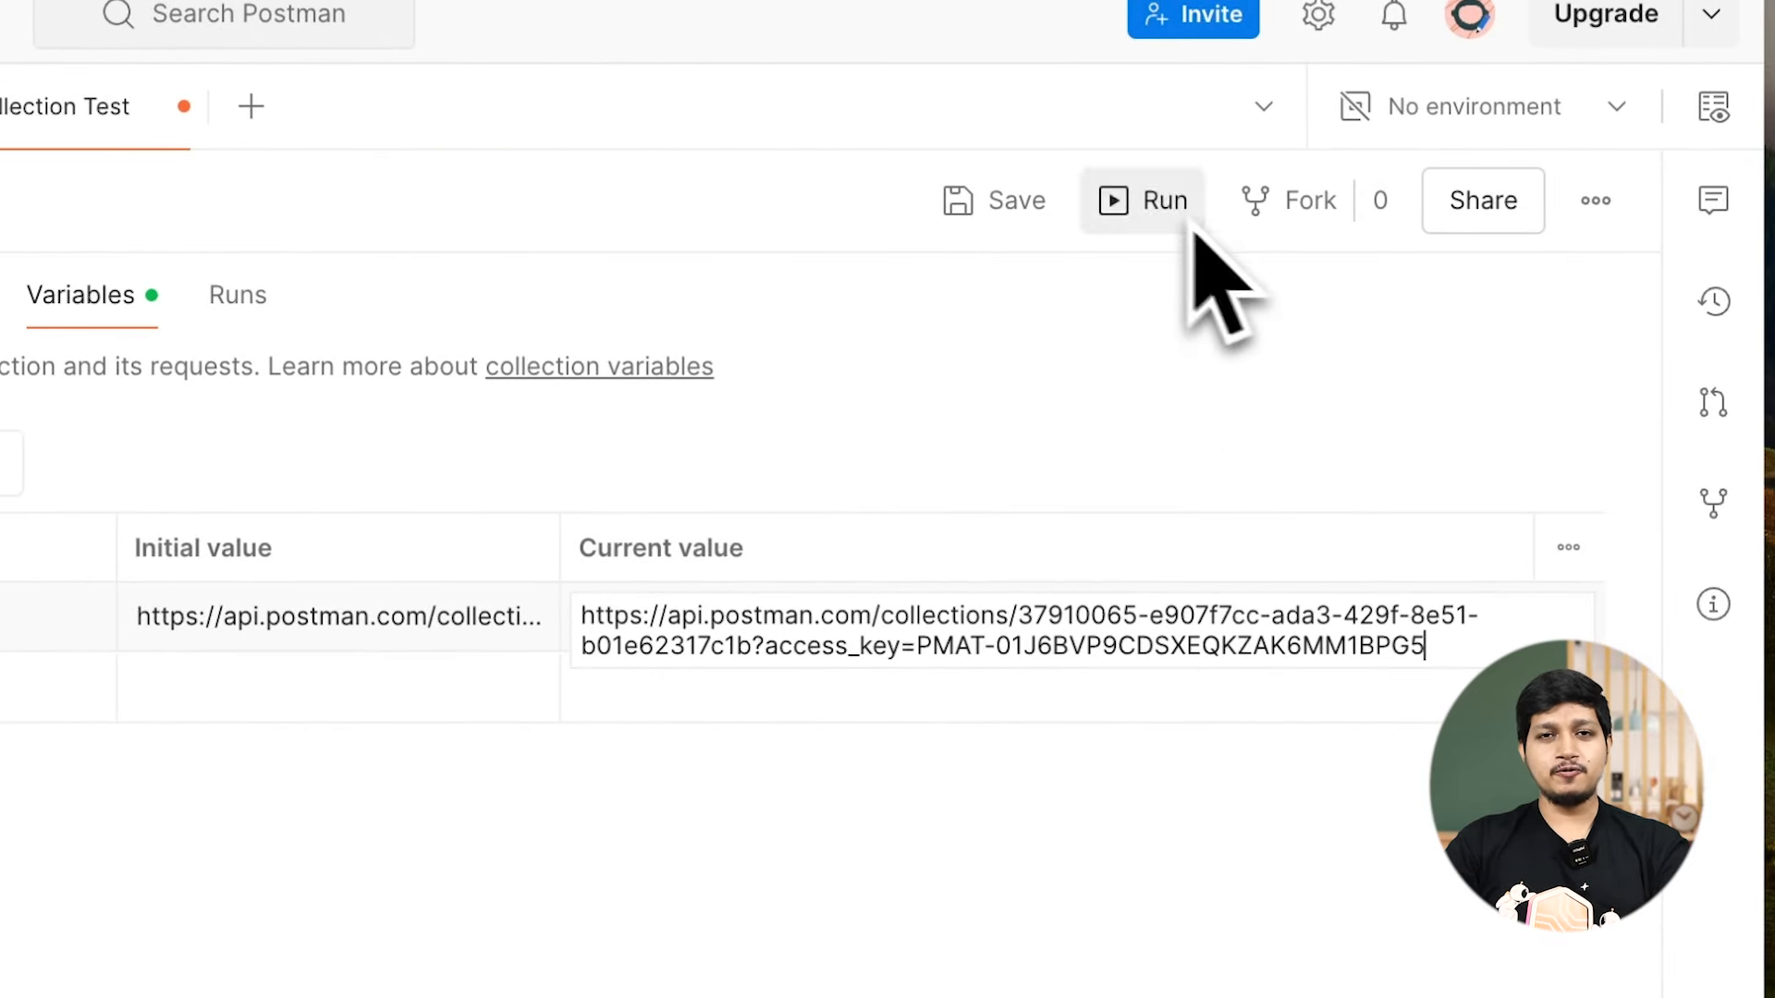
{"action": "left_click", "coordinate": [1000, 201]}
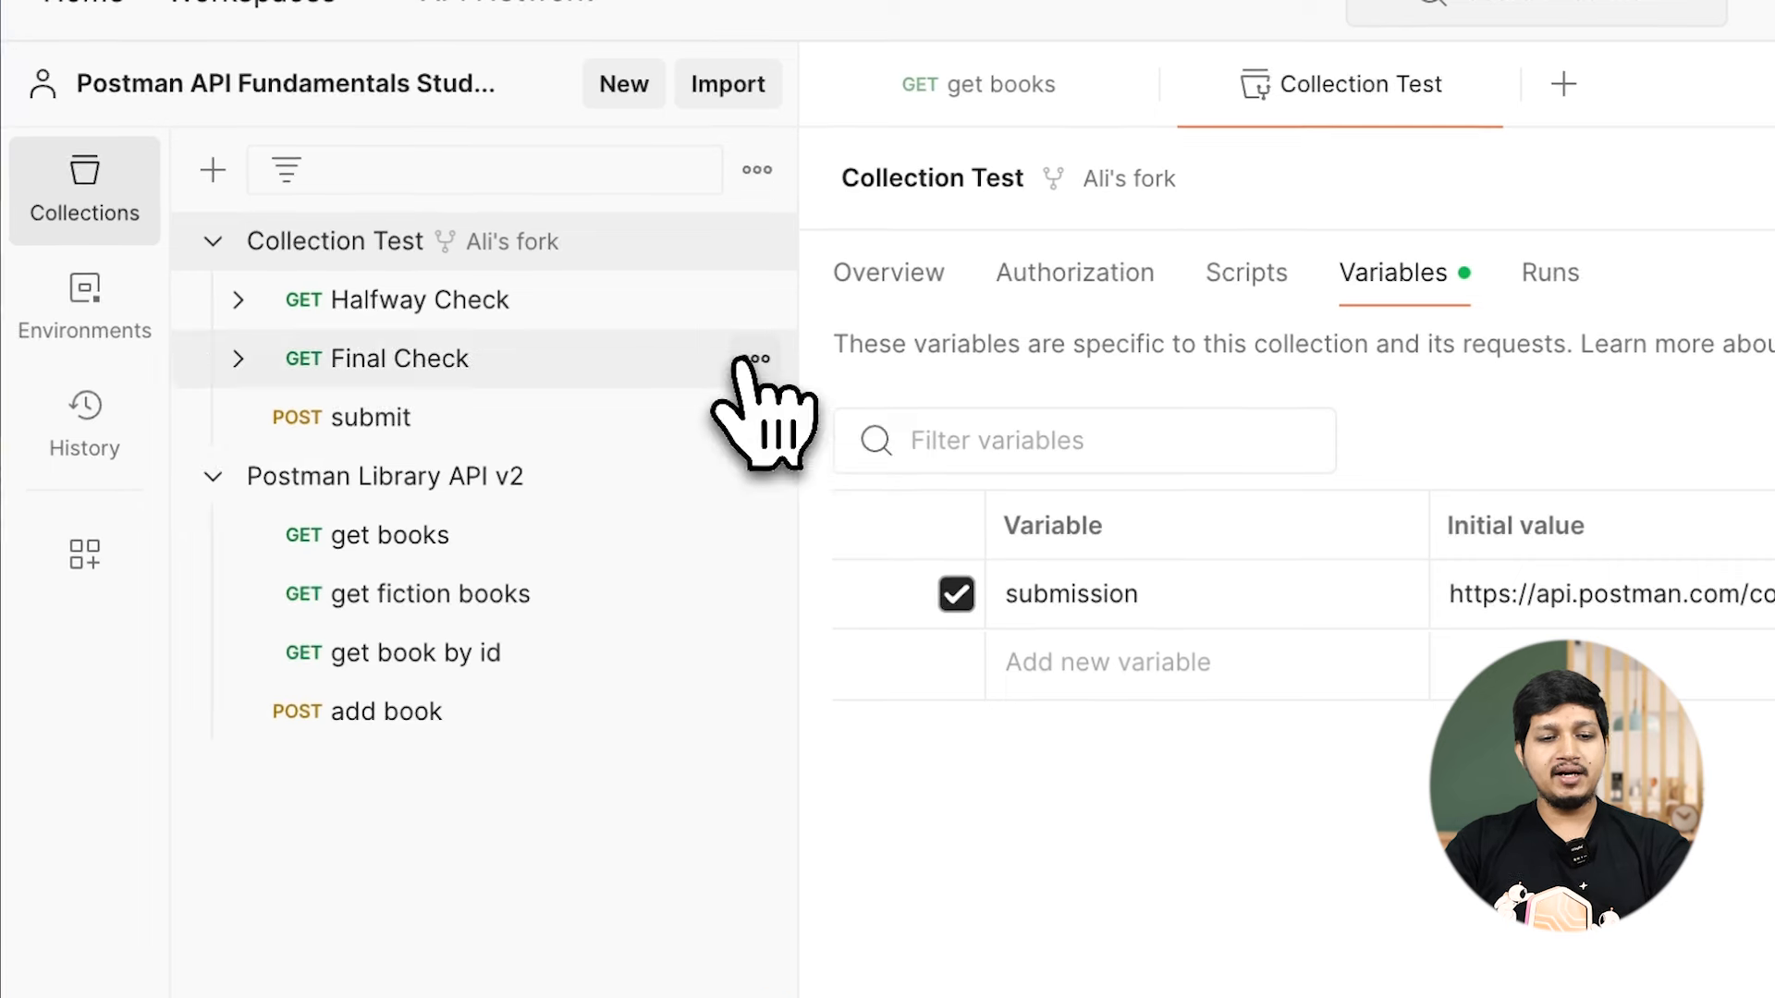
Step: Send the Halfway Check request from the forked Collection Test and look through the response body
{"action": "left_click", "coordinate": [525, 310]}
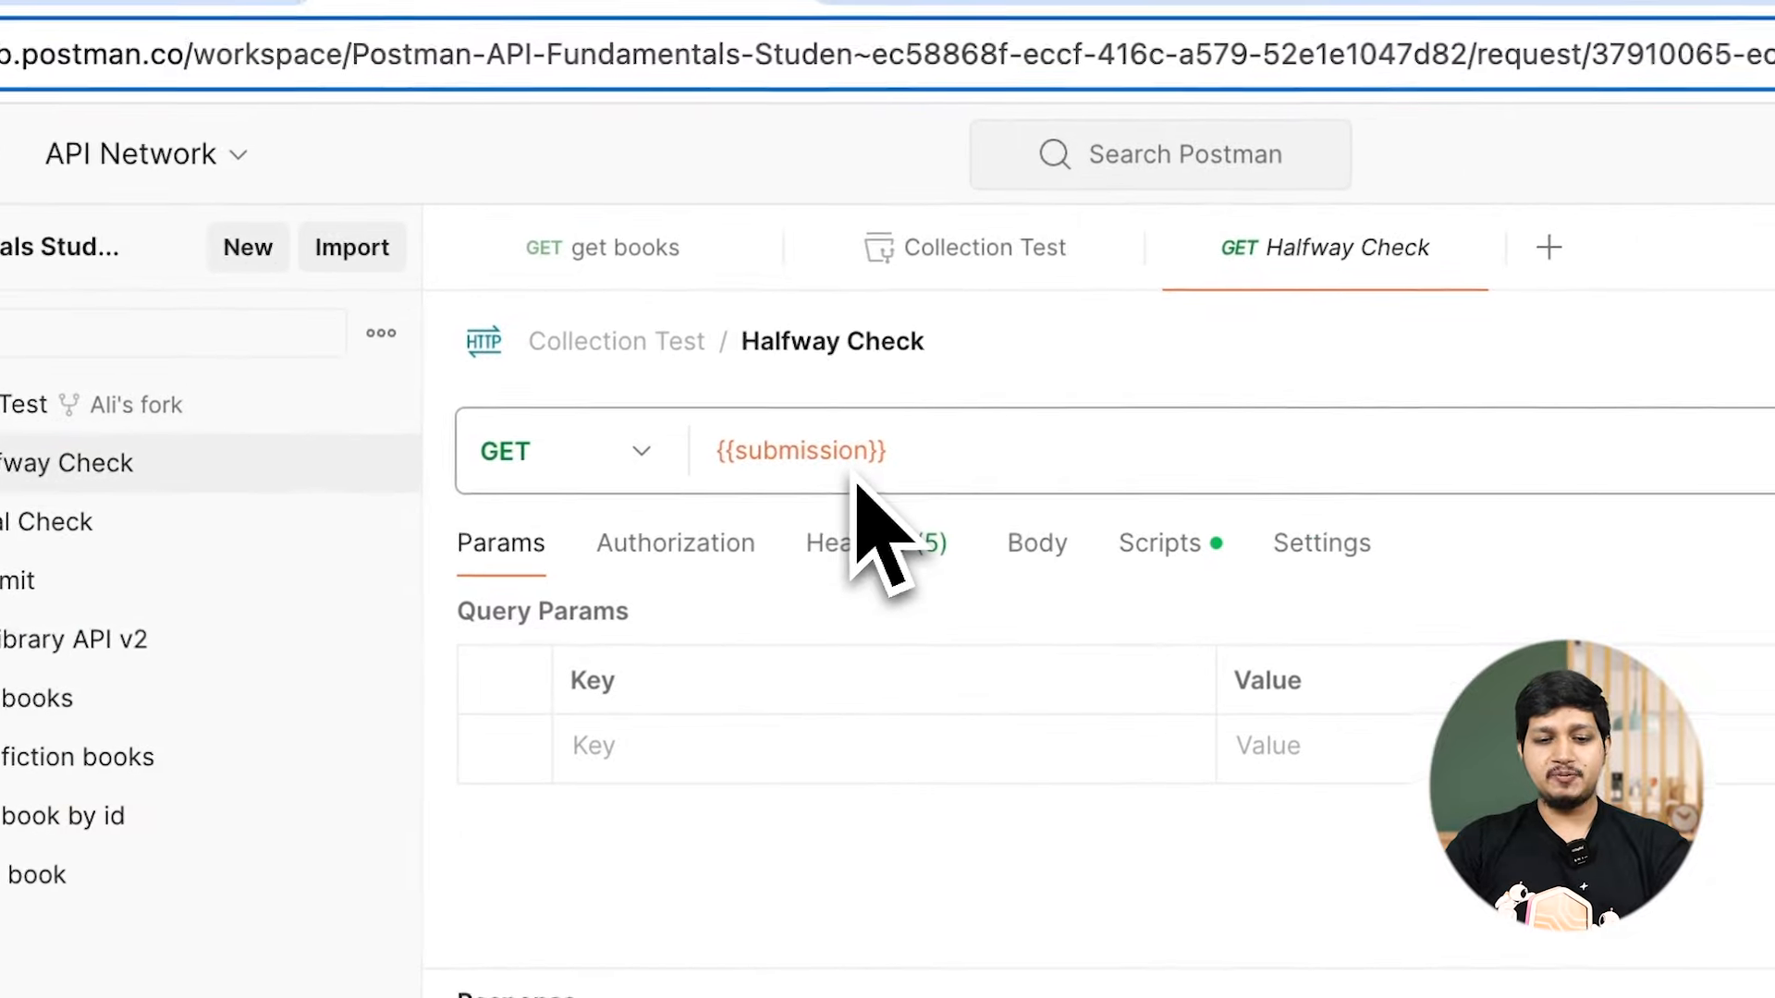
{"action": "mouse_move", "coordinate": [843, 467]}
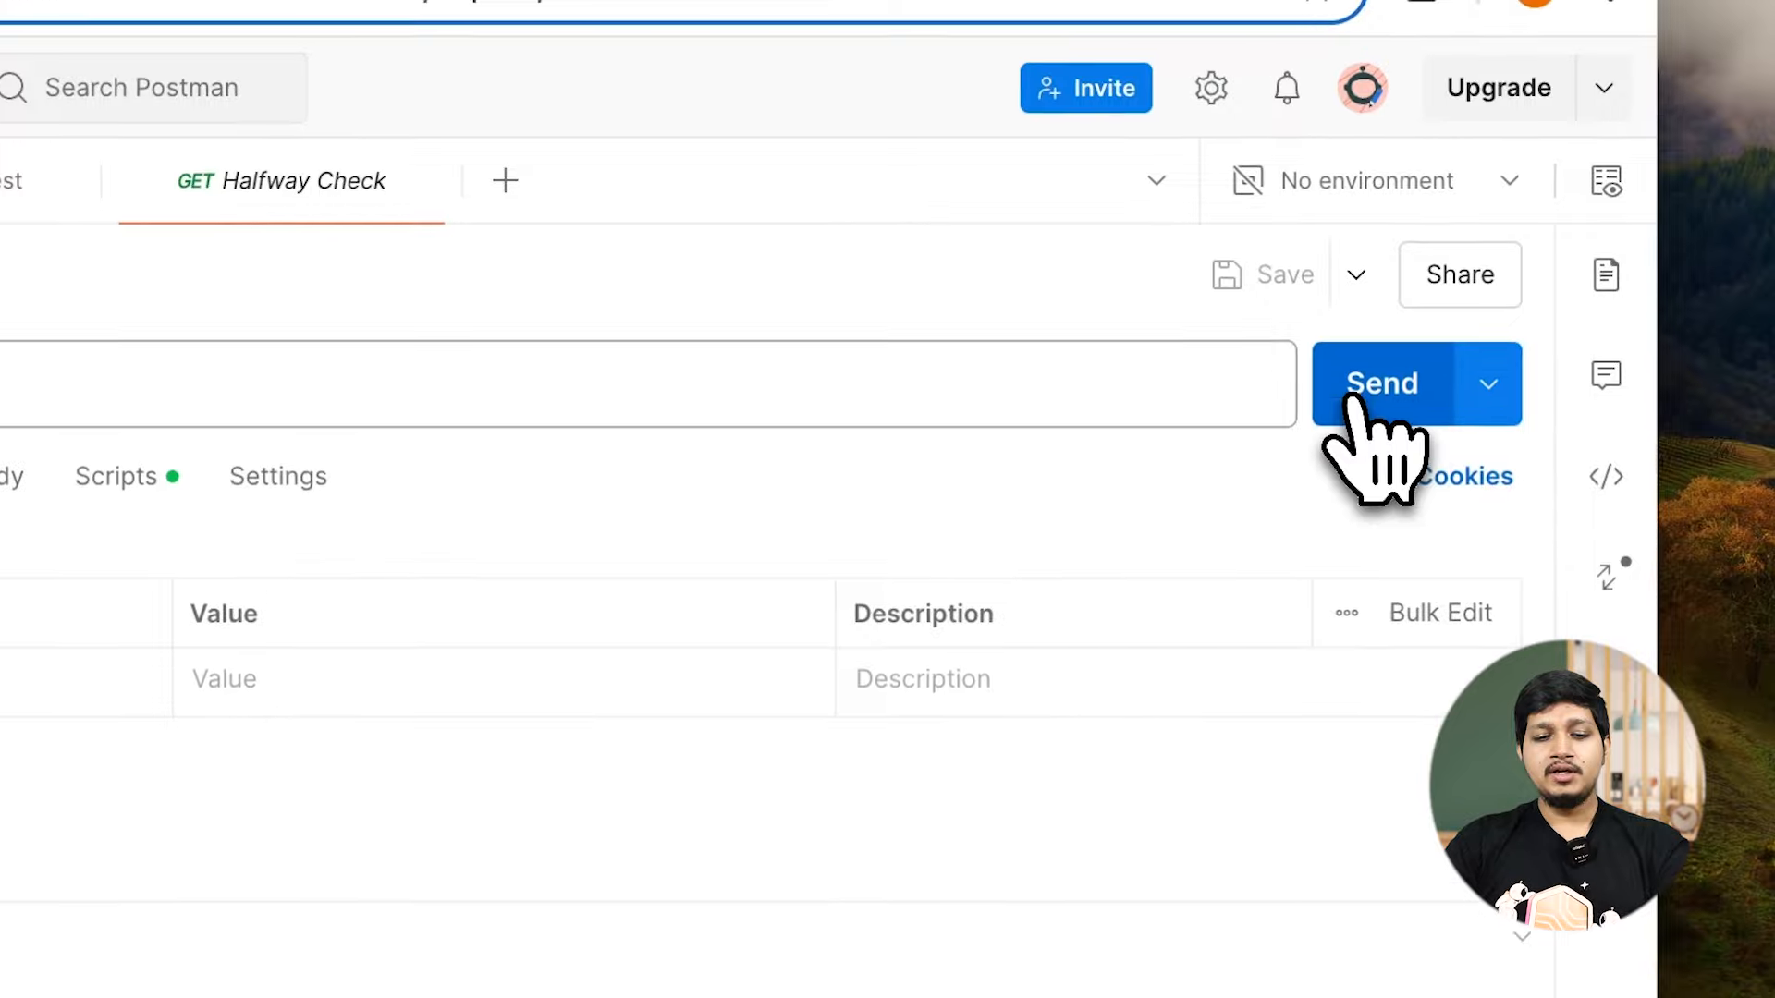
{"action": "left_click", "coordinate": [1351, 396]}
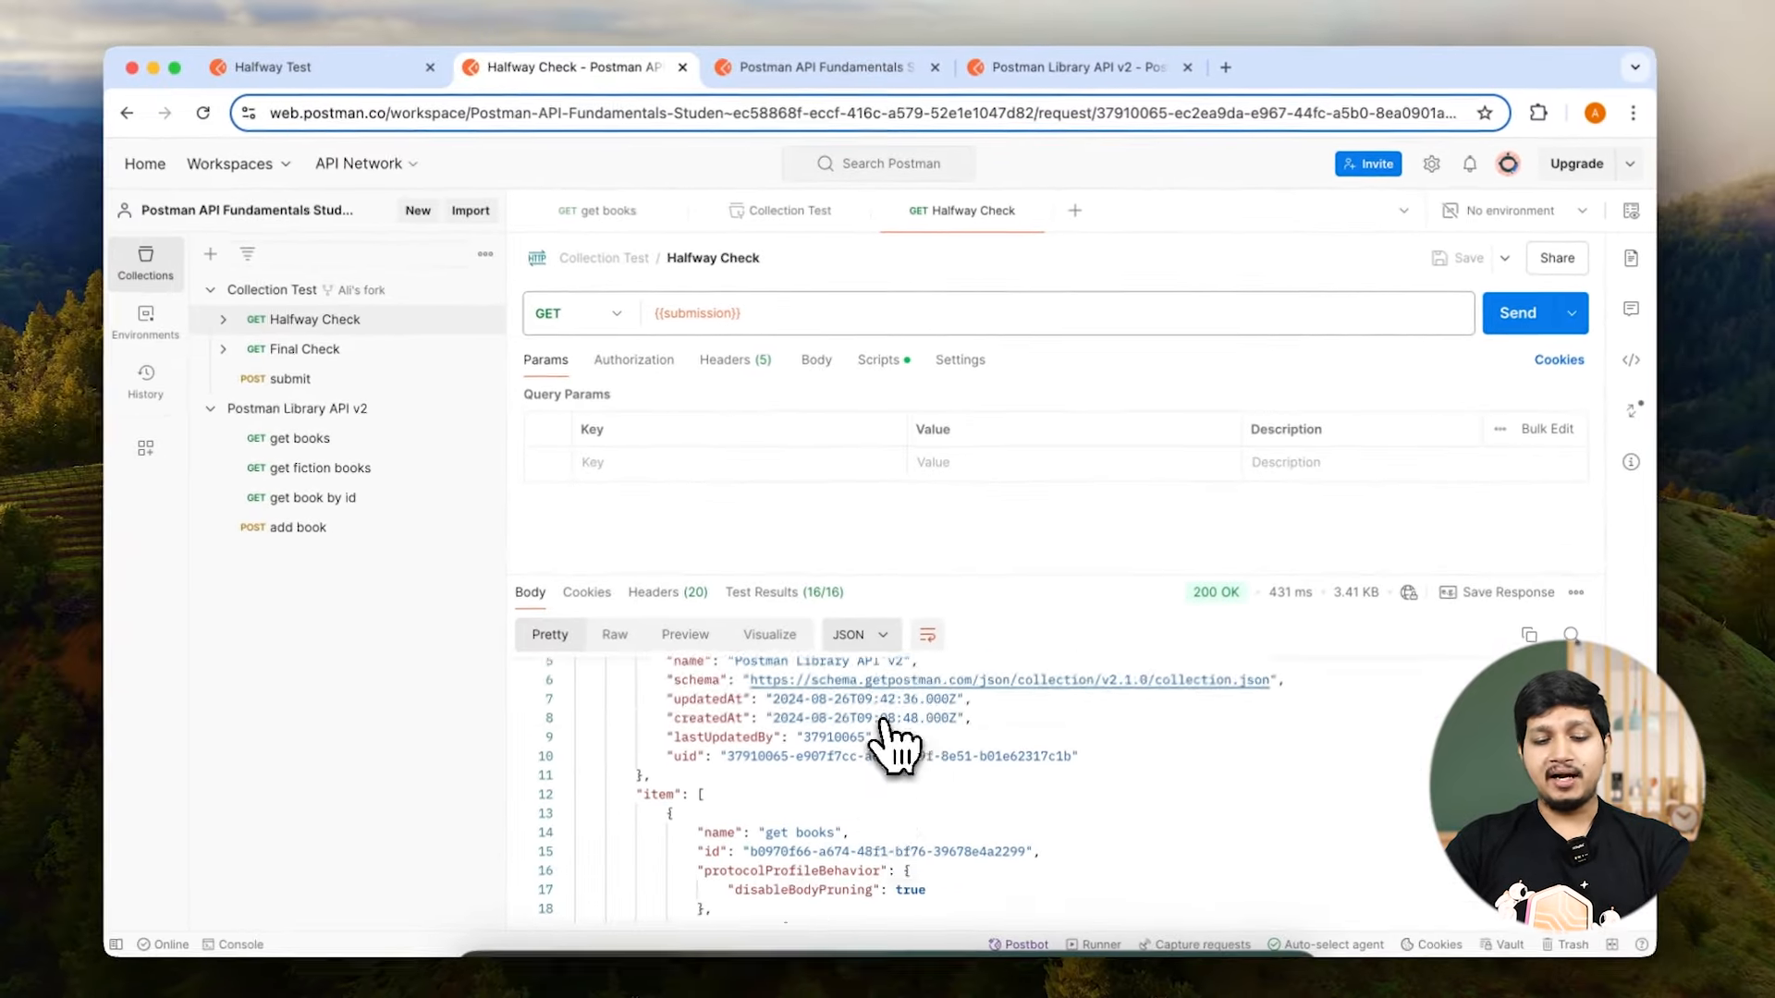
{"action": "scroll", "coordinate": [882, 740], "scroll_direction": "down", "scroll_amount": 3}
{"action": "scroll", "coordinate": [883, 739], "scroll_direction": "up", "scroll_amount": 5}
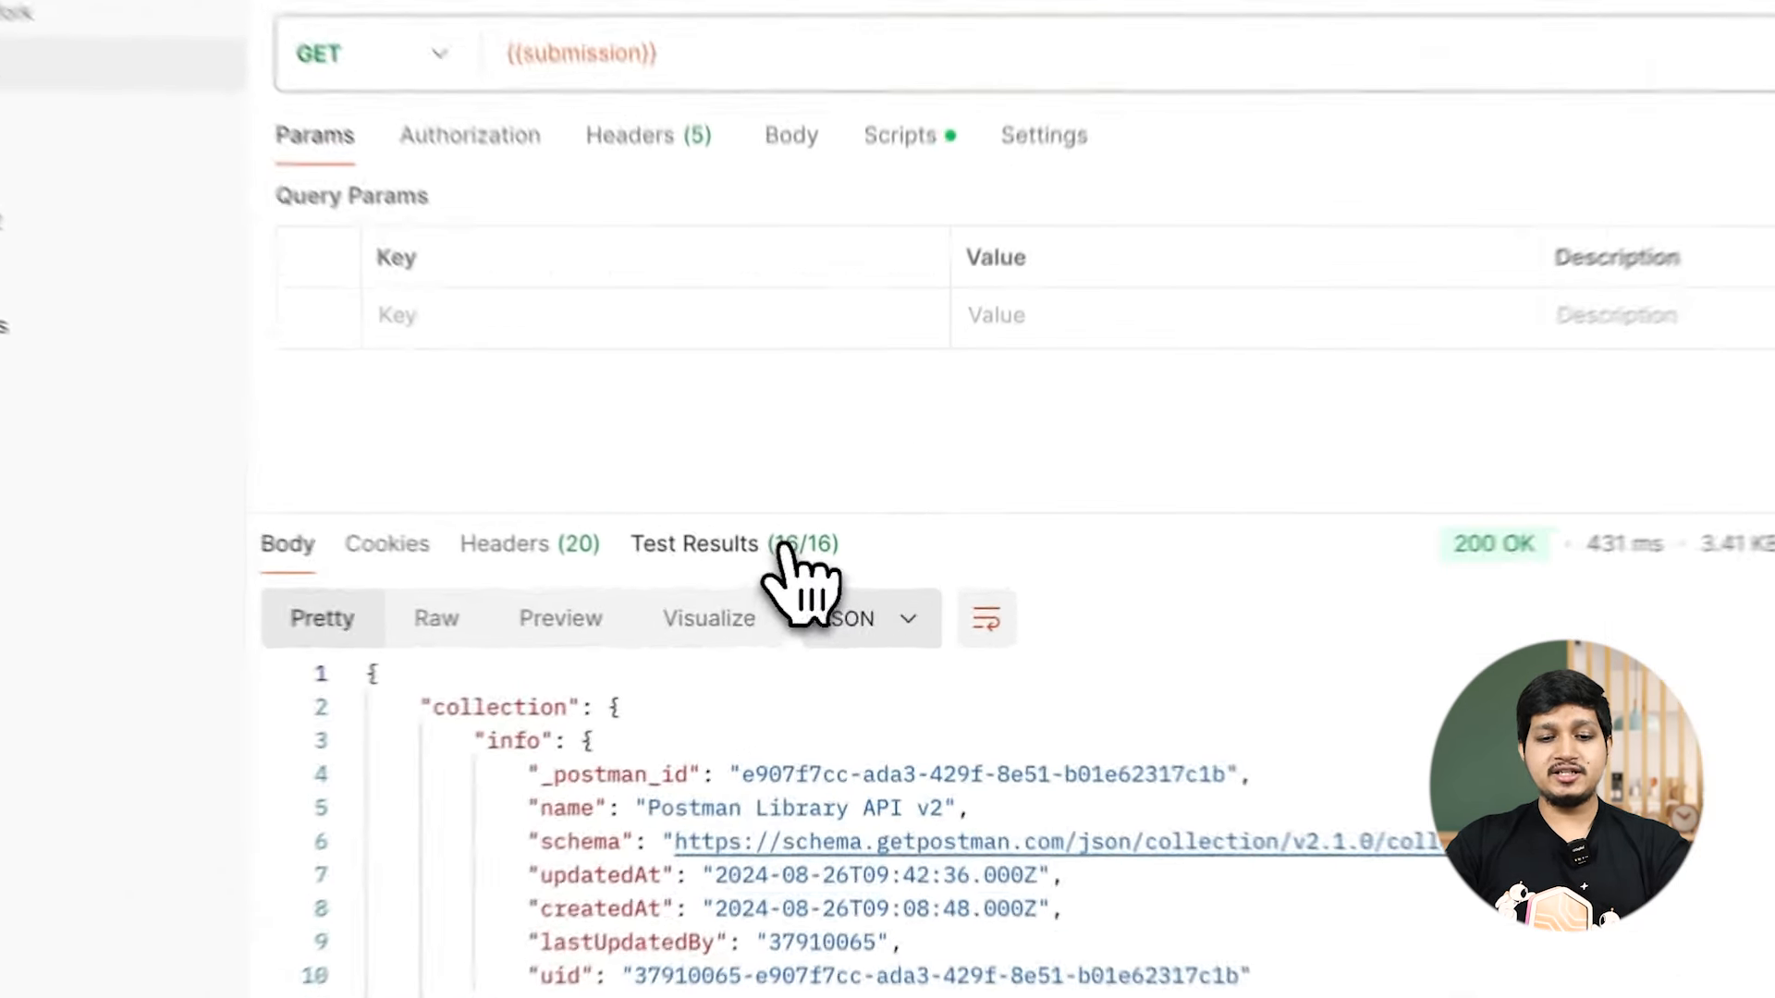
Step: Review the Halfway Check test results, filter them to only the failed tests, and restore the list of all tests
{"action": "left_click", "coordinate": [823, 590]}
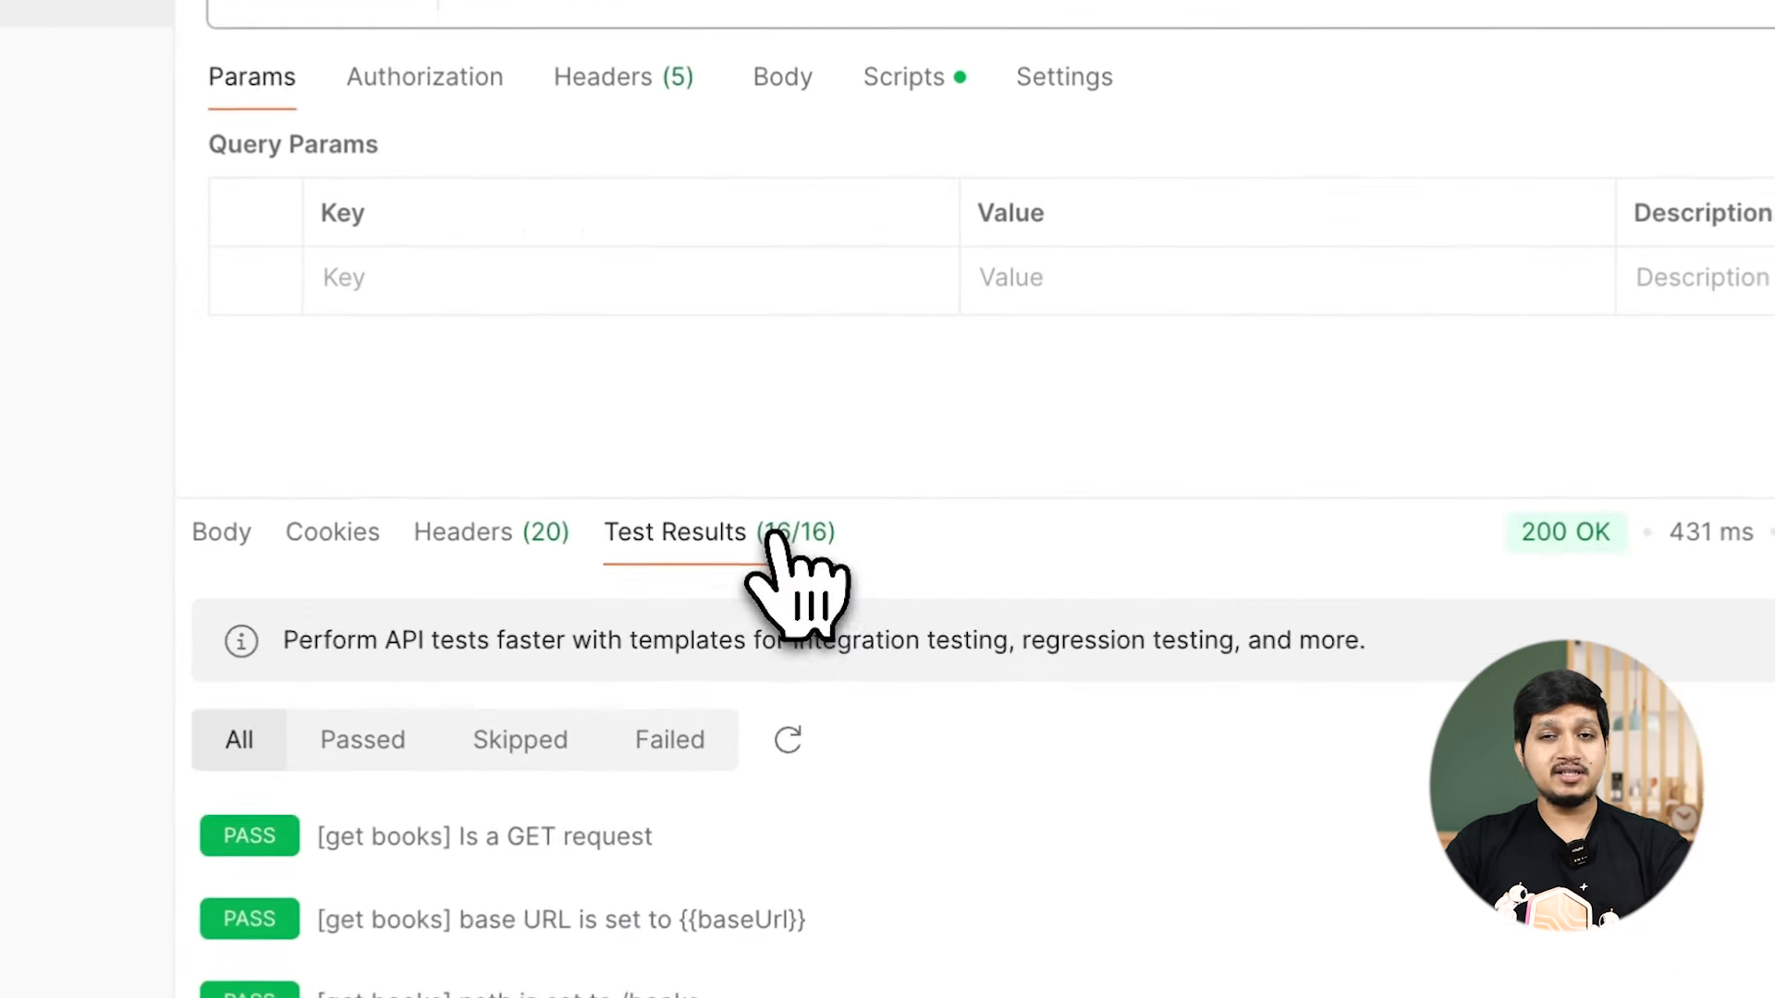
{"action": "left_click_drag", "start_coordinate": [982, 500], "coordinate": [994, 356]}
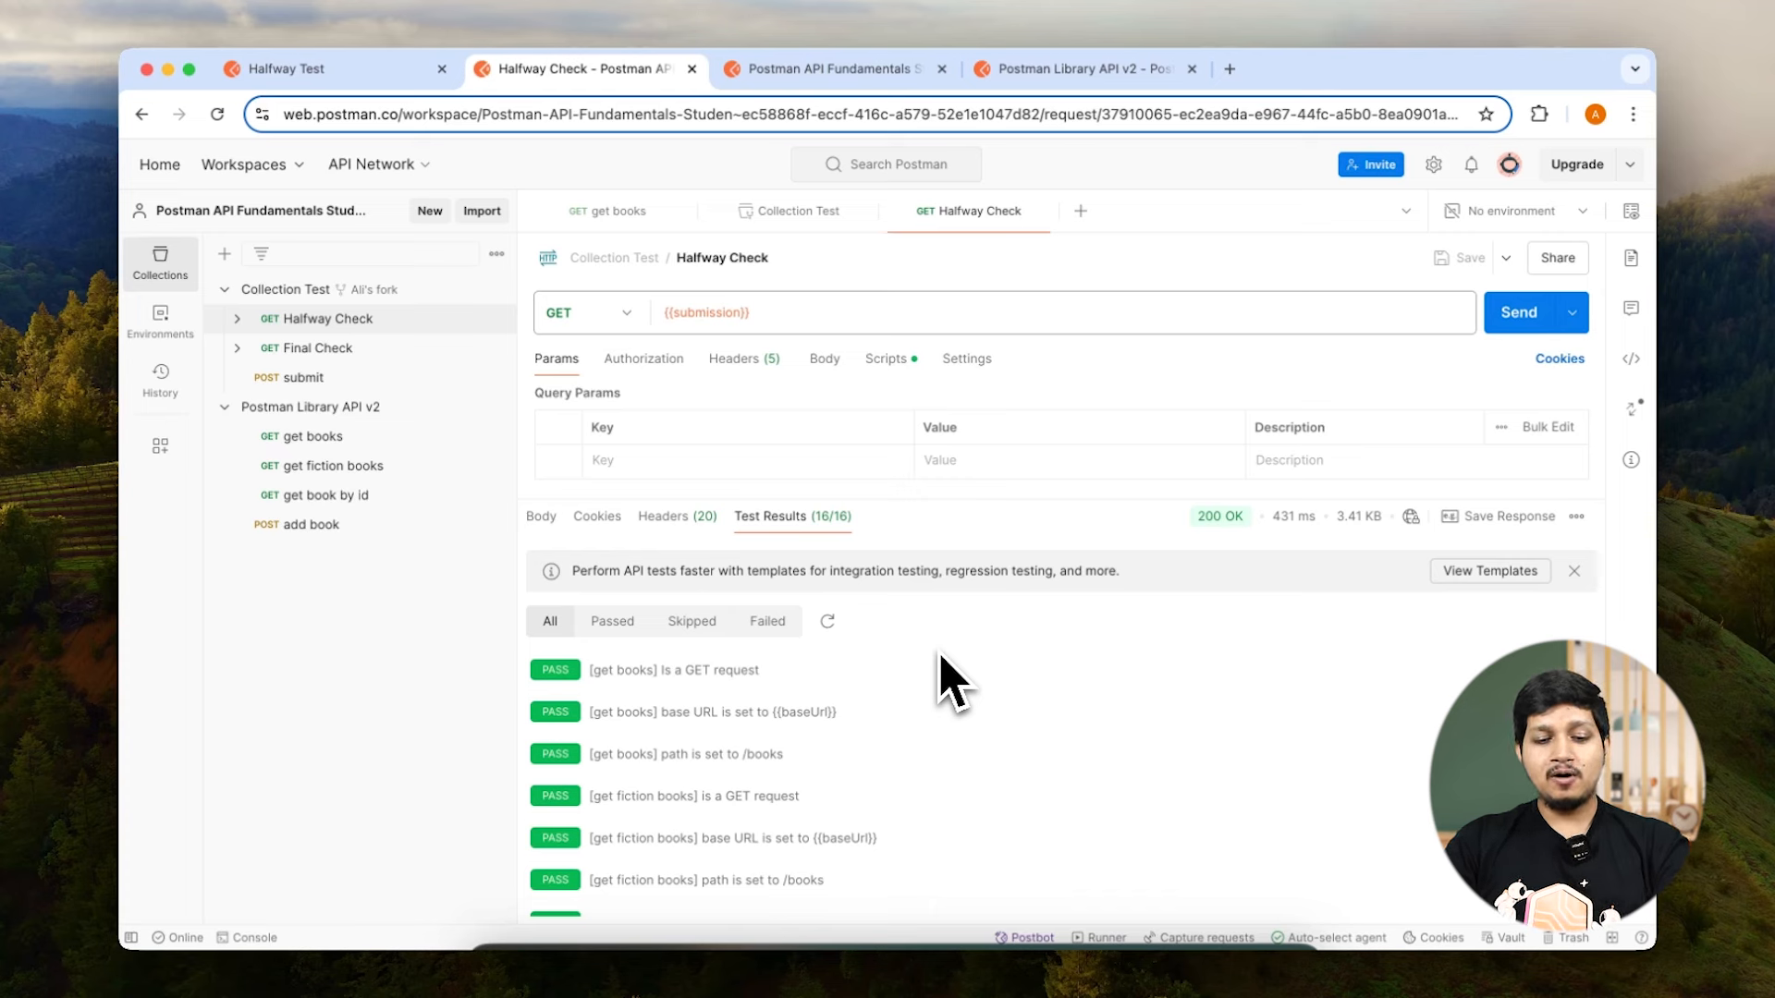
{"action": "scroll", "coordinate": [832, 711], "scroll_direction": "down", "scroll_amount": 5}
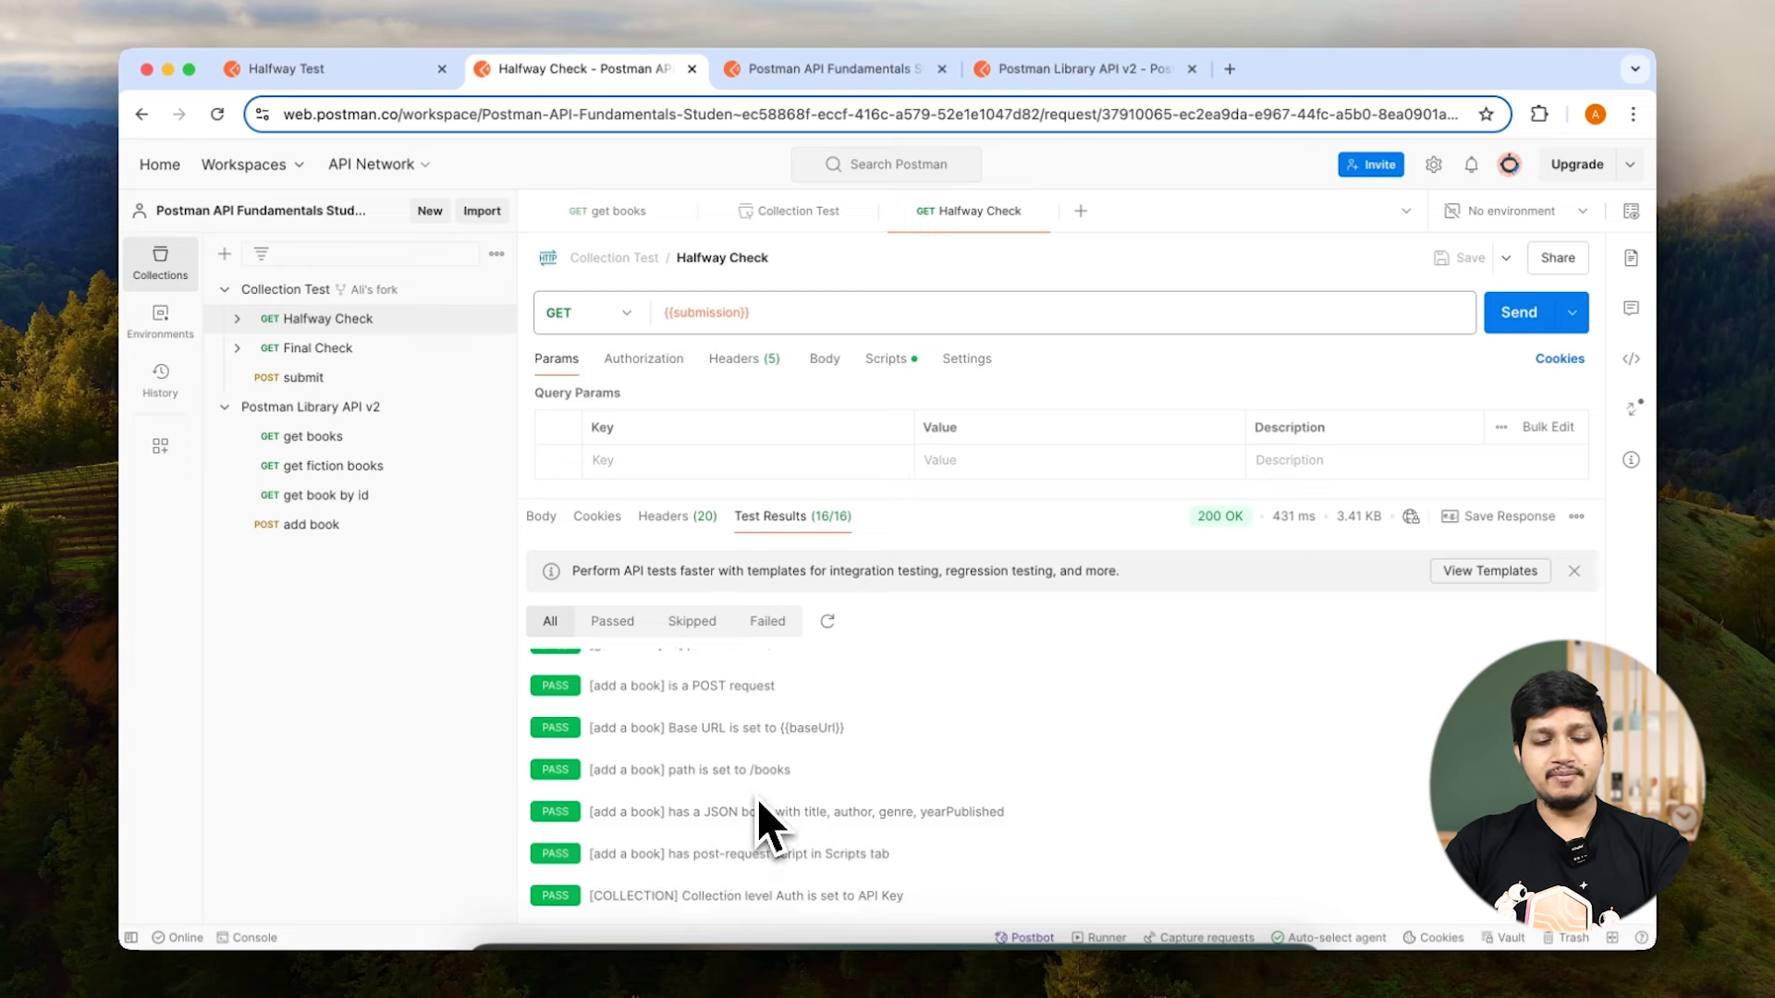
{"action": "scroll", "coordinate": [804, 744], "scroll_direction": "up", "scroll_amount": 5}
{"action": "scroll", "coordinate": [791, 726], "scroll_direction": "up", "scroll_amount": 3}
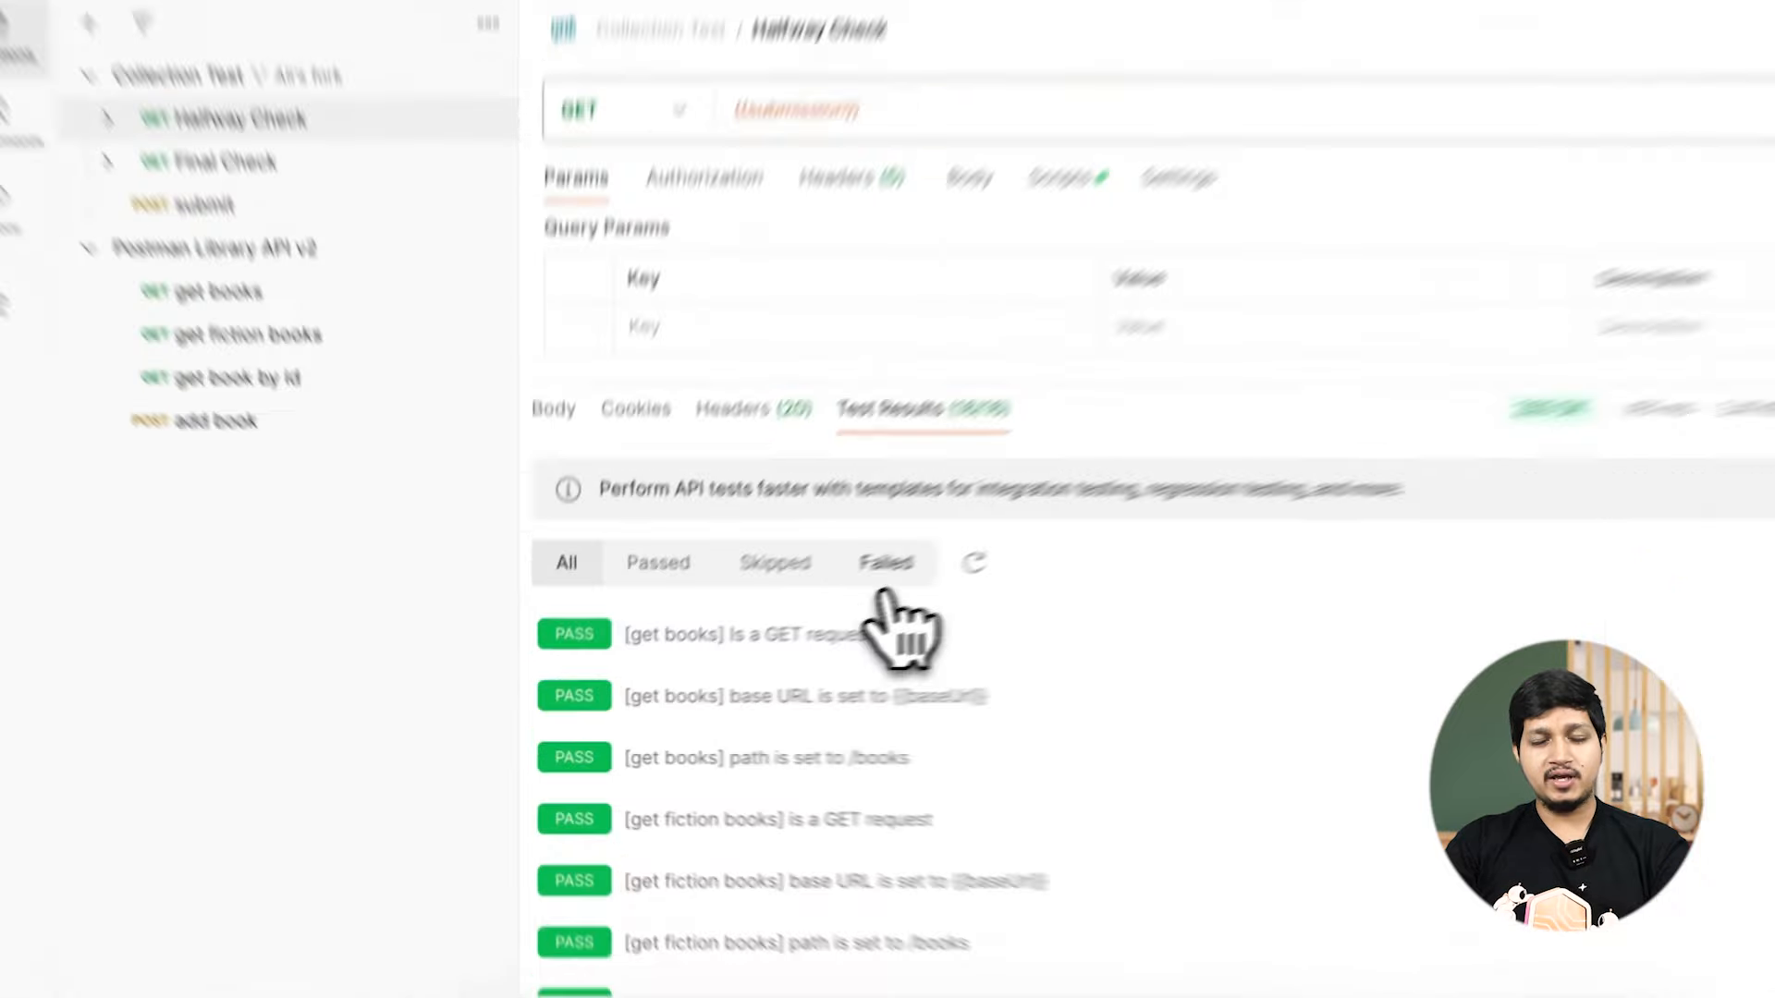
{"action": "left_click", "coordinate": [767, 620]}
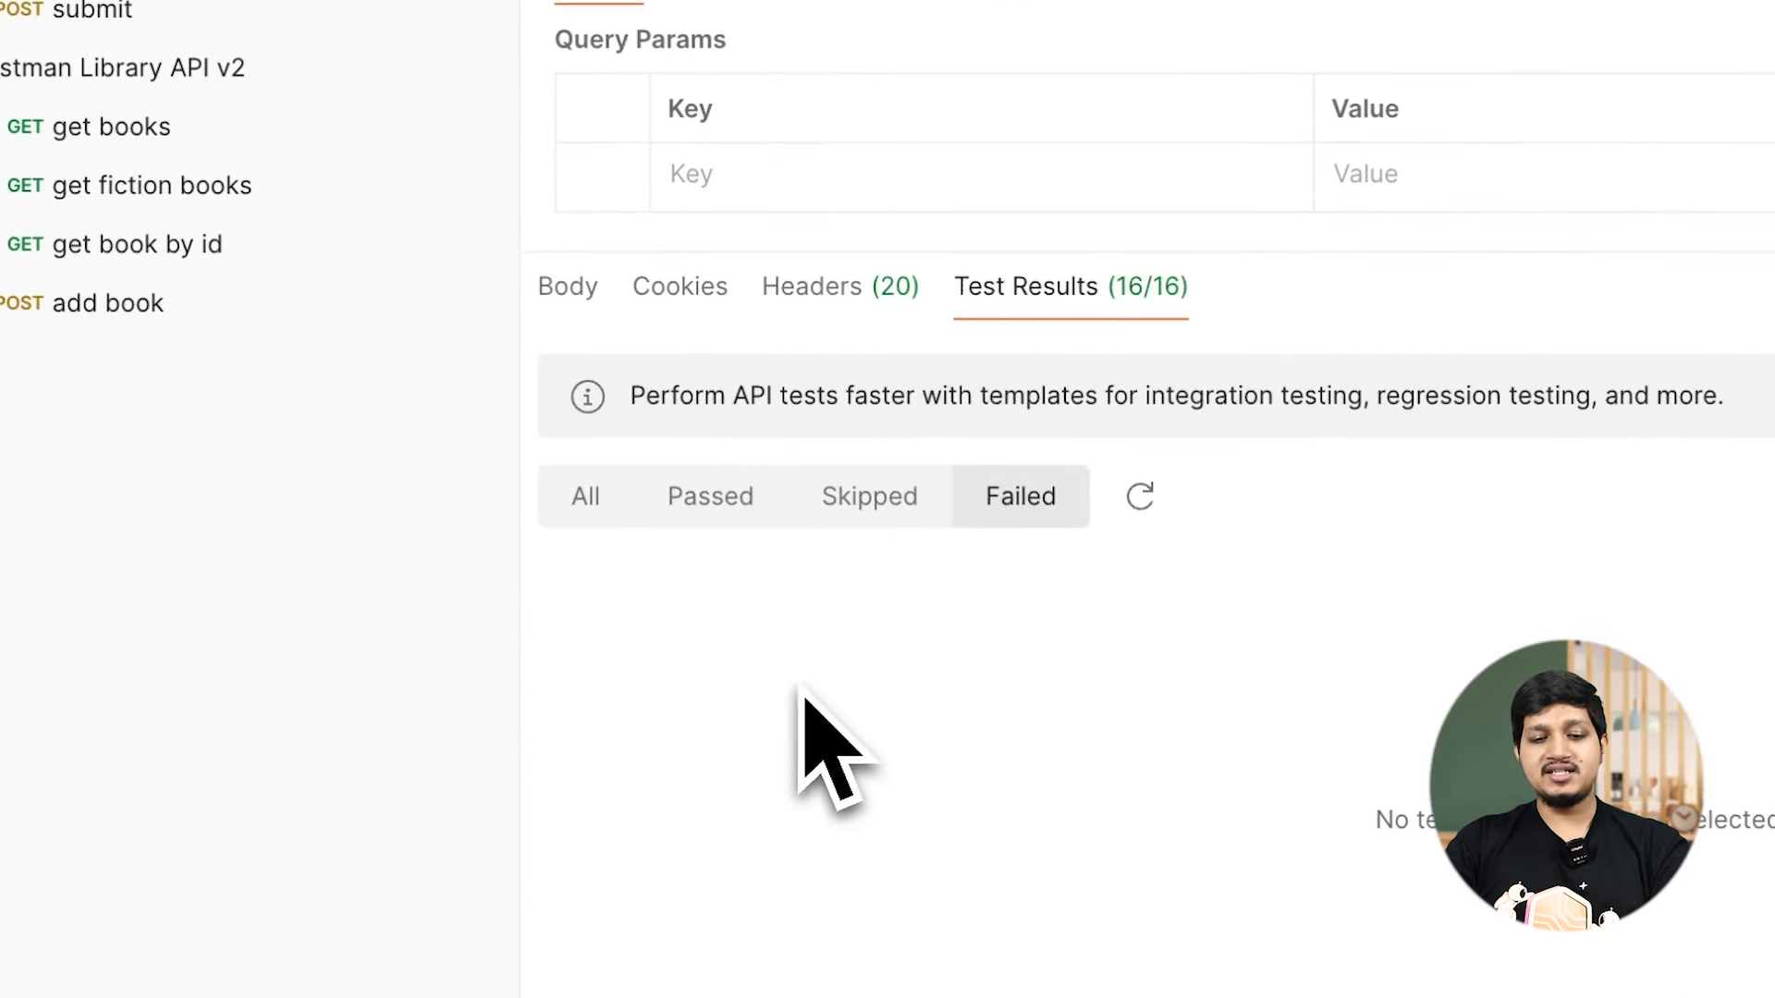
{"action": "left_click", "coordinate": [631, 513]}
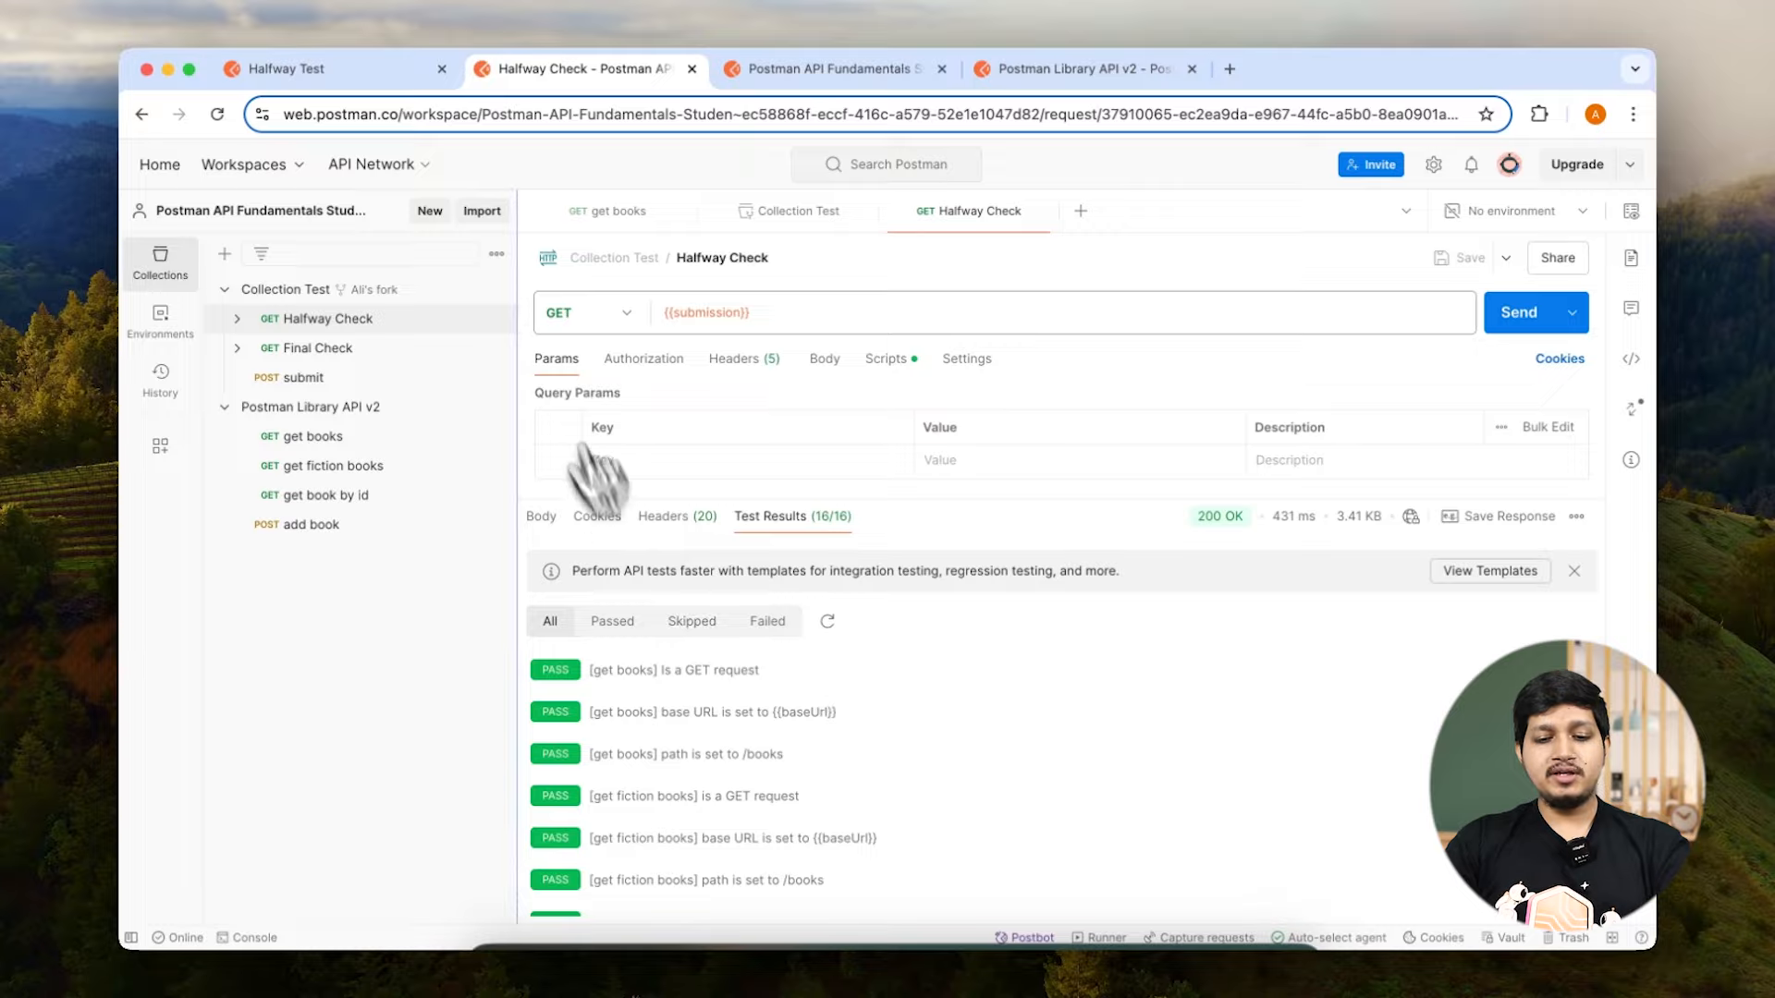
Step: Switch to the Halfway Test lesson in the academy course and open the quick check FAQ linked below its error-resolution tips
{"action": "left_click", "coordinate": [389, 74]}
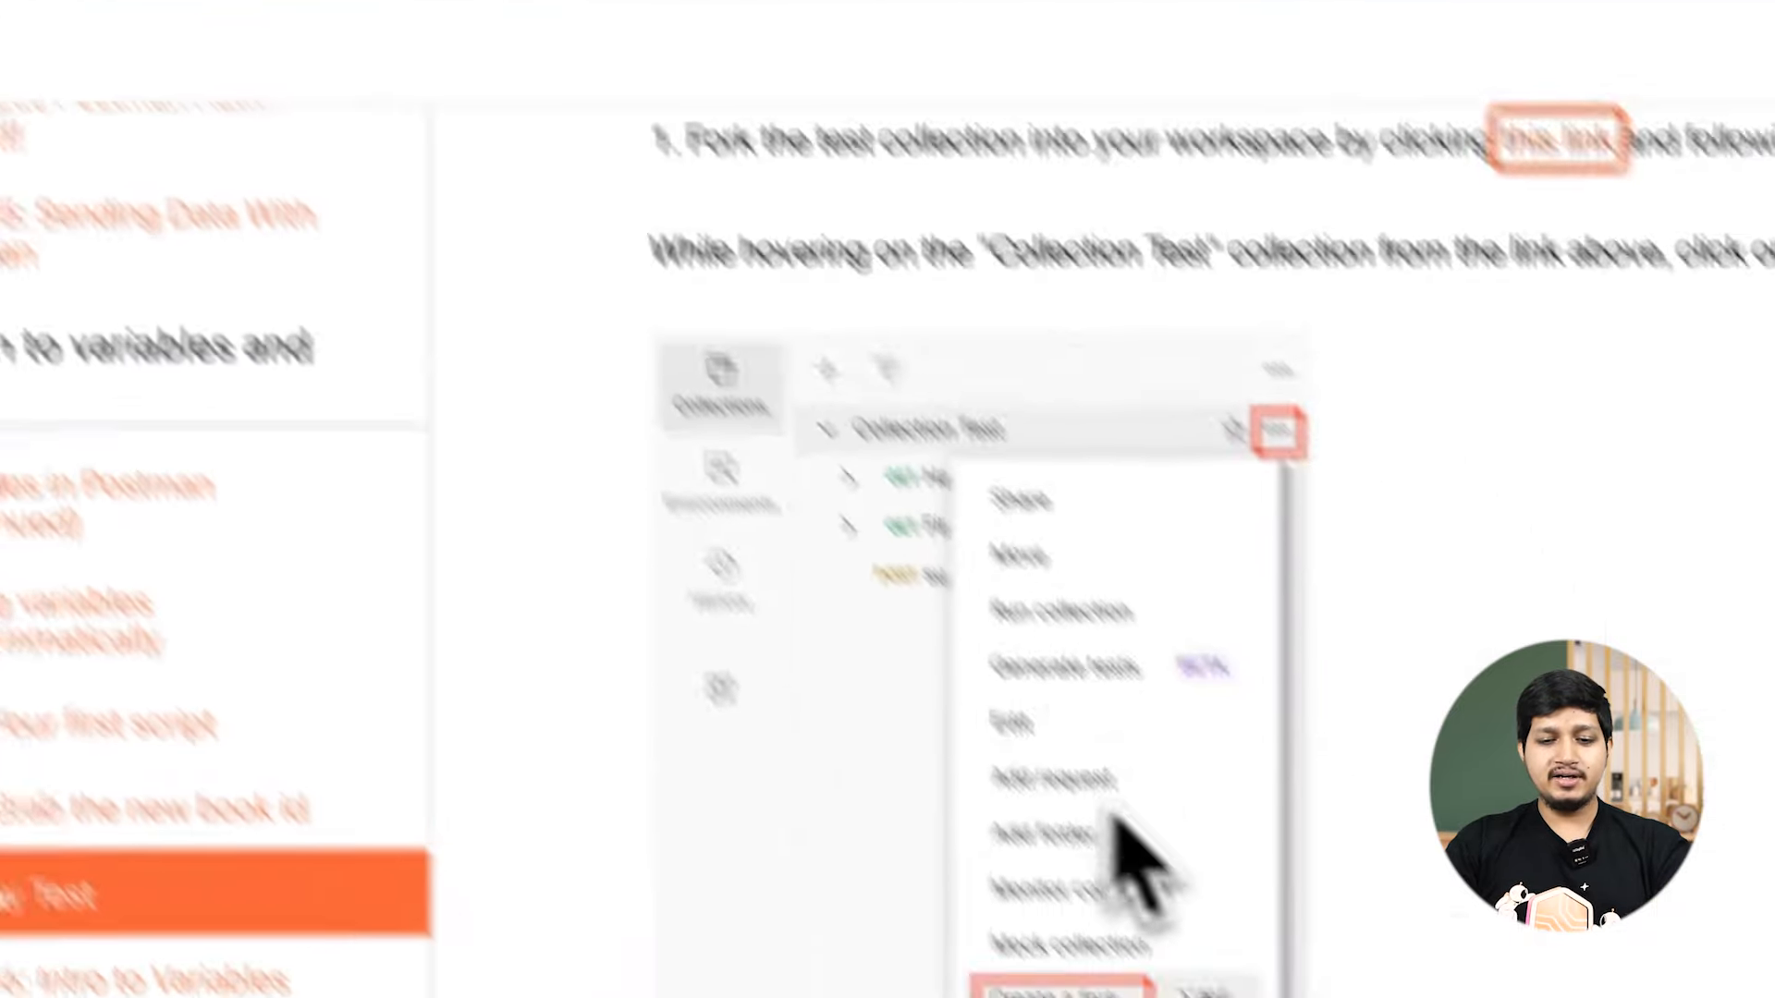
{"action": "scroll", "coordinate": [980, 773], "scroll_direction": "down", "scroll_amount": 10}
{"action": "scroll", "coordinate": [961, 762], "scroll_direction": "down", "scroll_amount": 15}
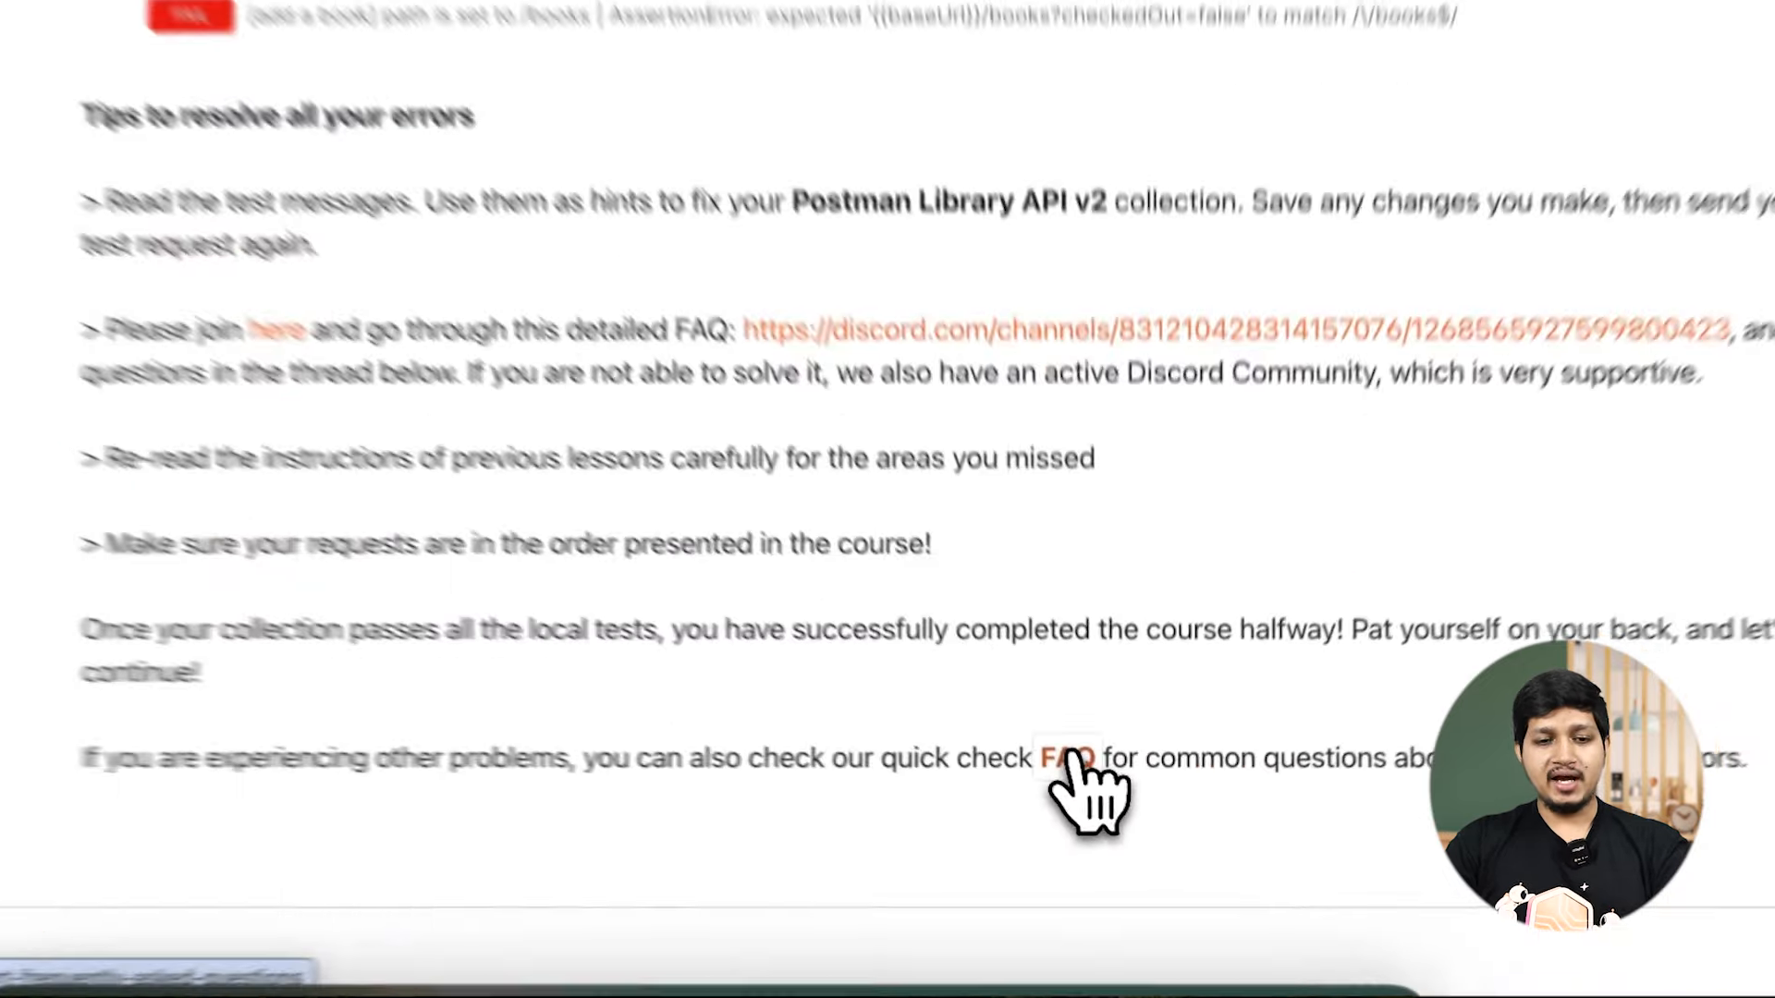
{"action": "left_click", "coordinate": [1112, 811]}
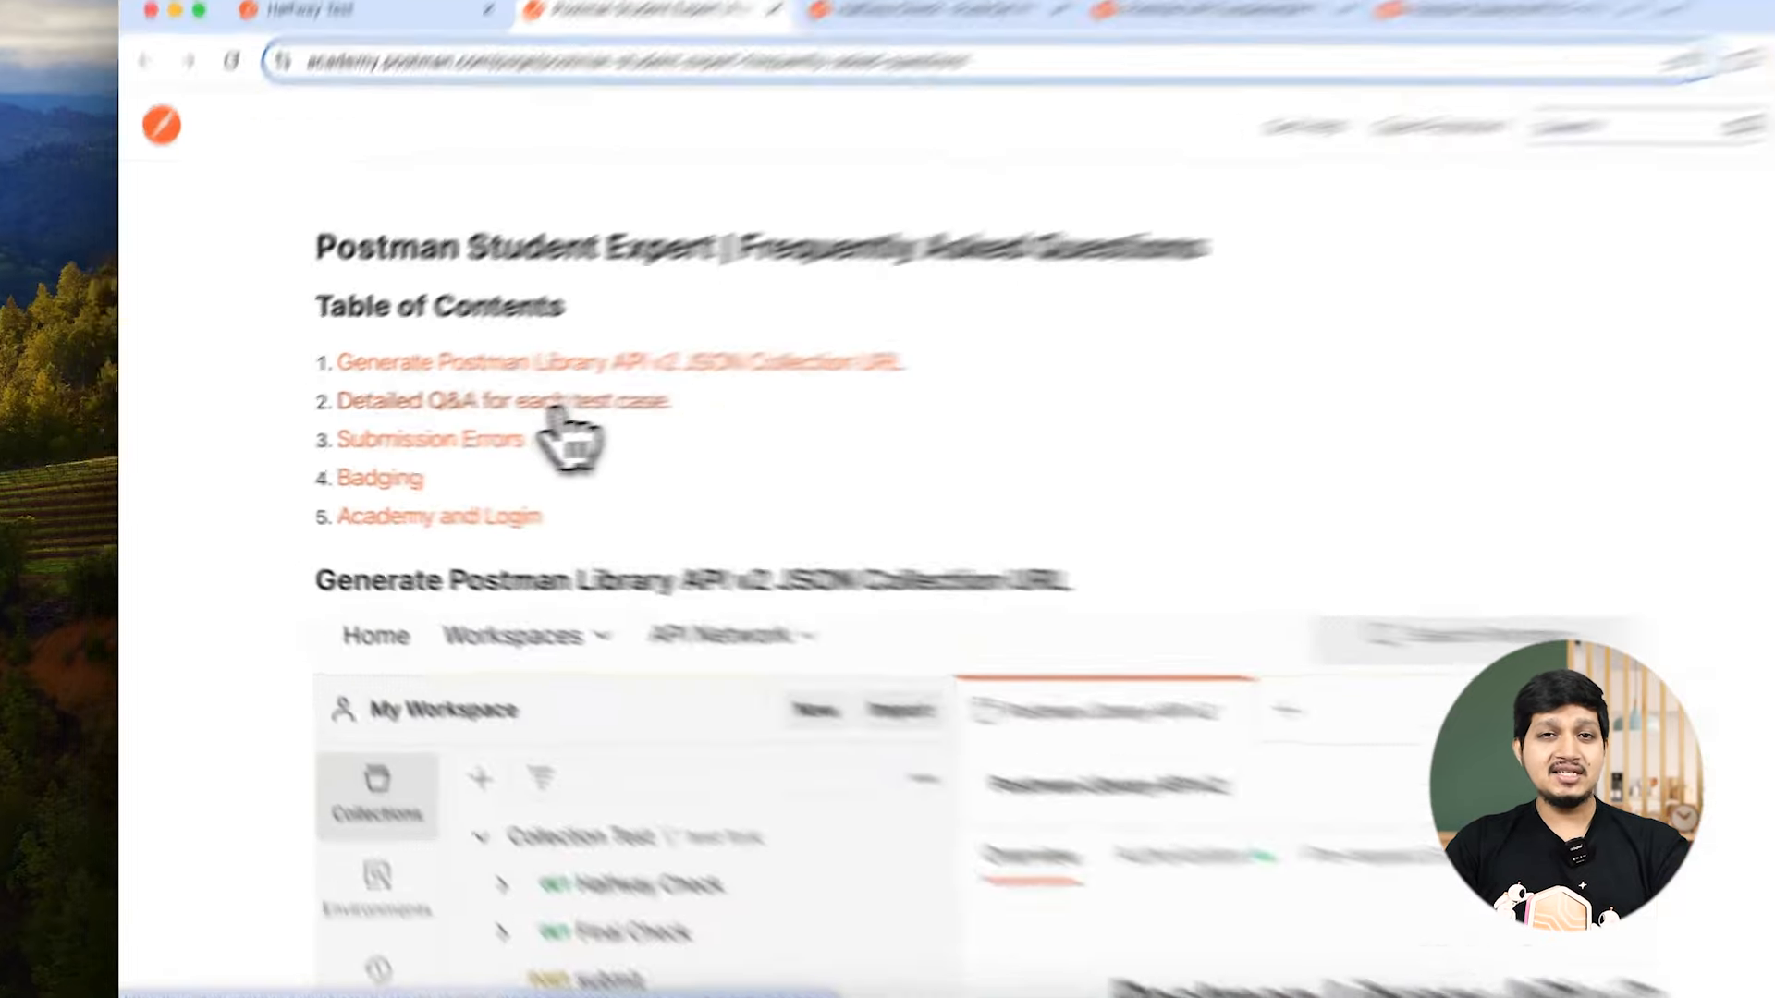
Step: Examine the suggested fixes in the FAQ's detailed Q&A for each test case, and return to the Halfway Check request in Postman
{"action": "left_click", "coordinate": [557, 409]}
{"action": "scroll", "coordinate": [989, 518], "scroll_direction": "down", "scroll_amount": 3}
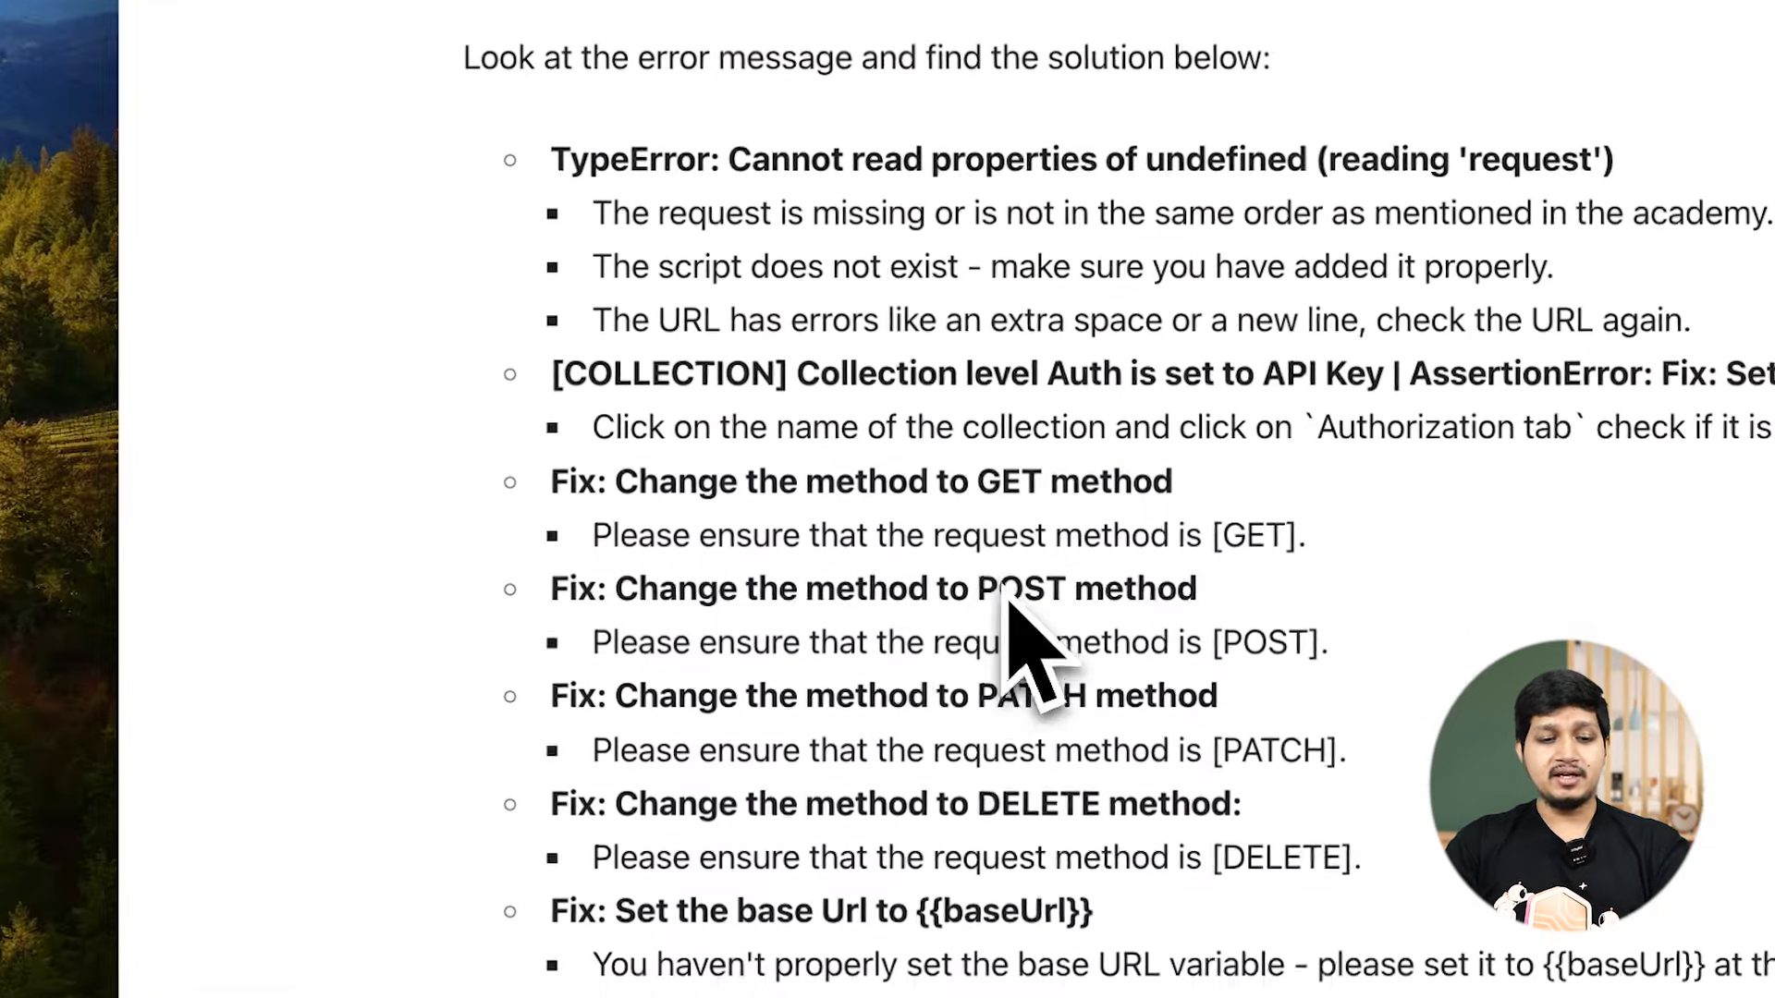
{"action": "scroll", "coordinate": [1006, 596], "scroll_direction": "down", "scroll_amount": 1}
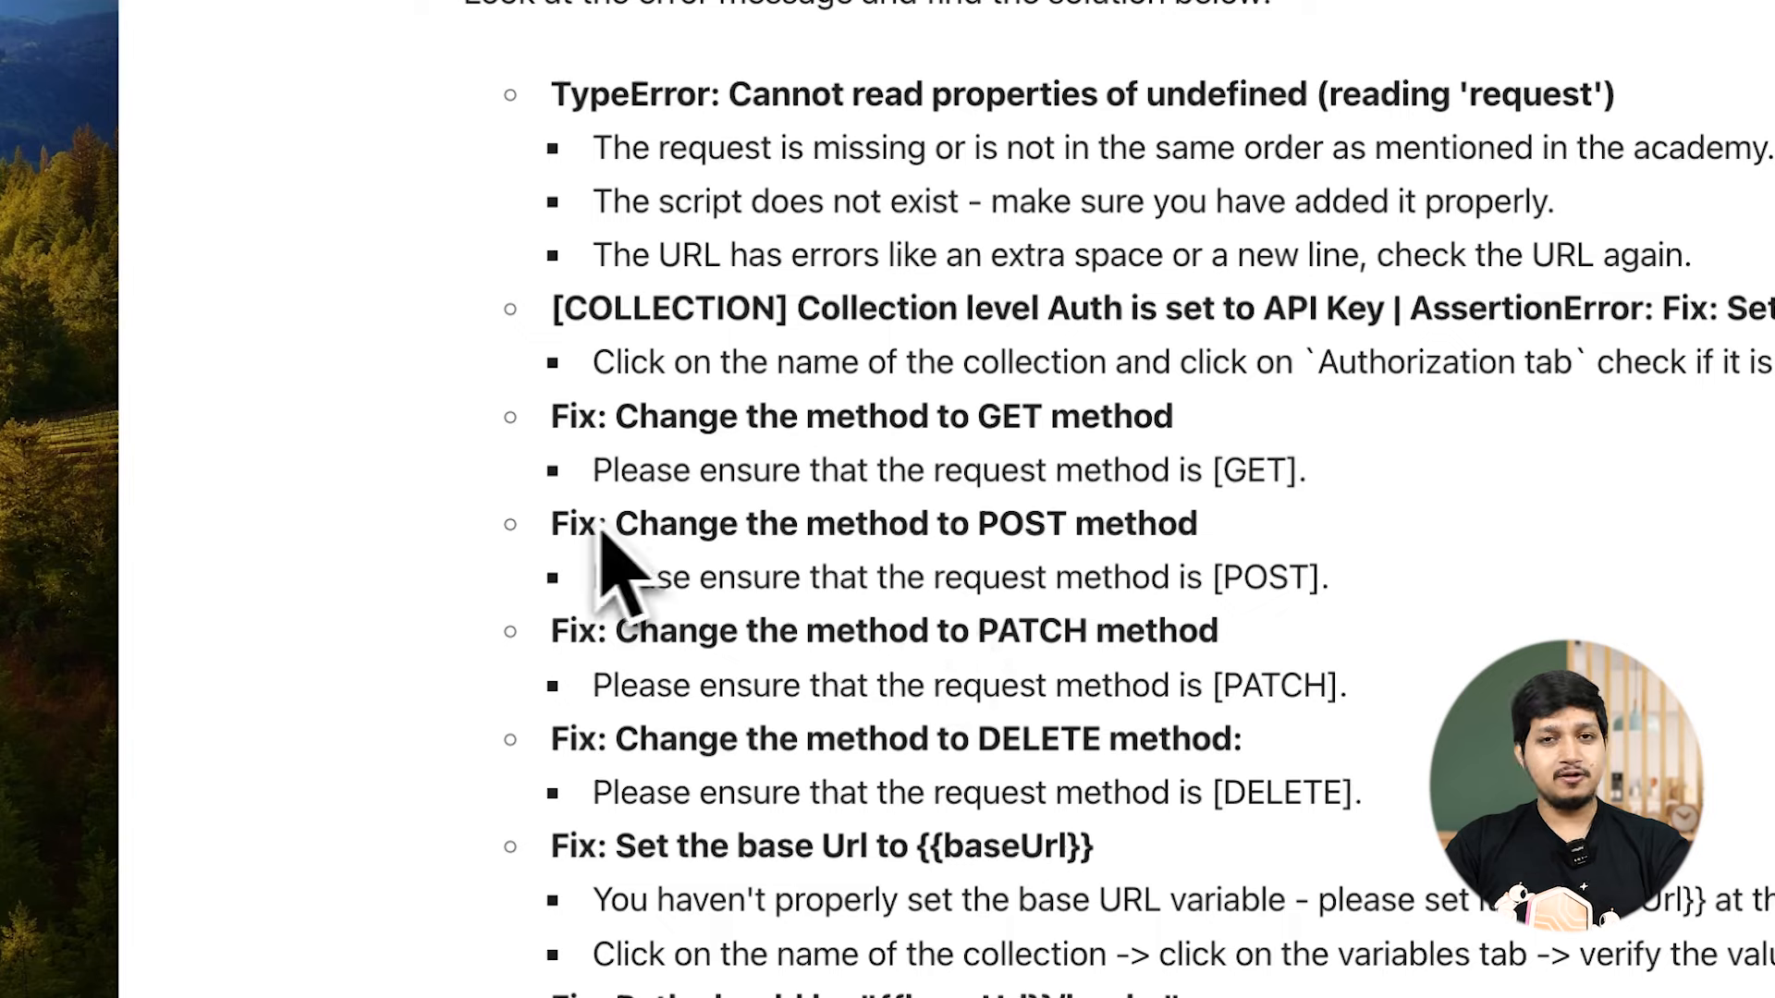
{"action": "left_click_drag", "start_coordinate": [637, 469], "coordinate": [1201, 490]}
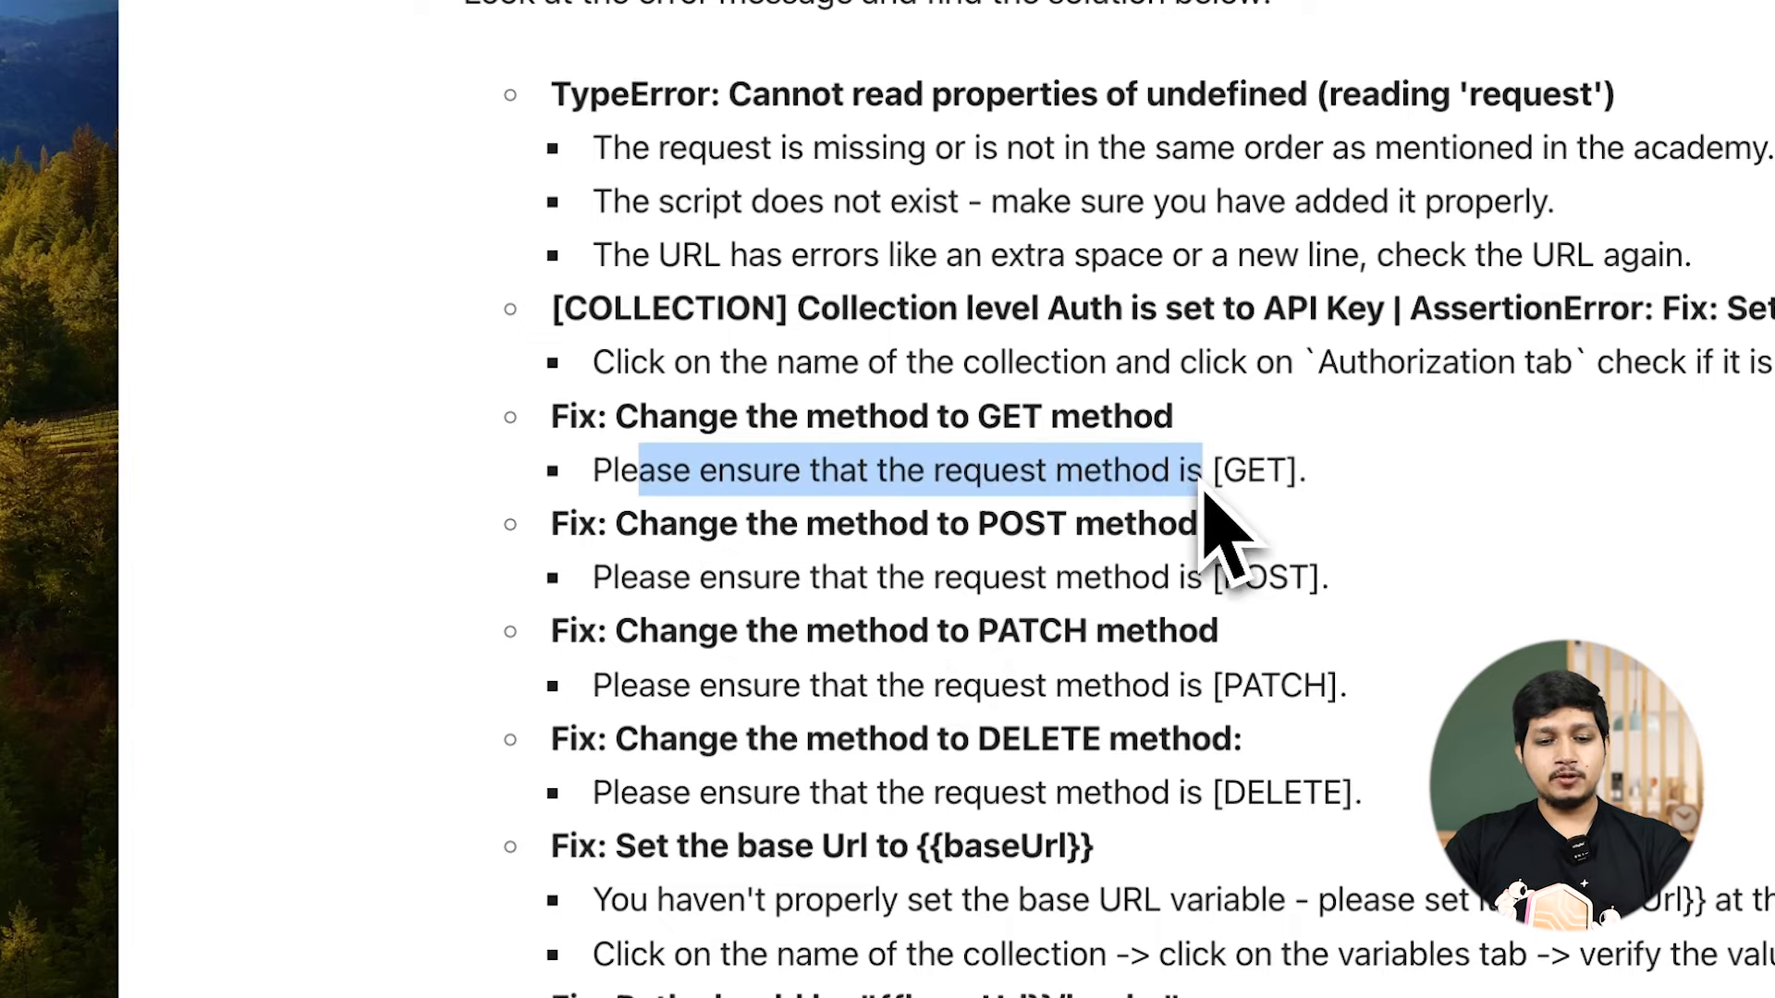
{"action": "left_click", "coordinate": [1193, 508]}
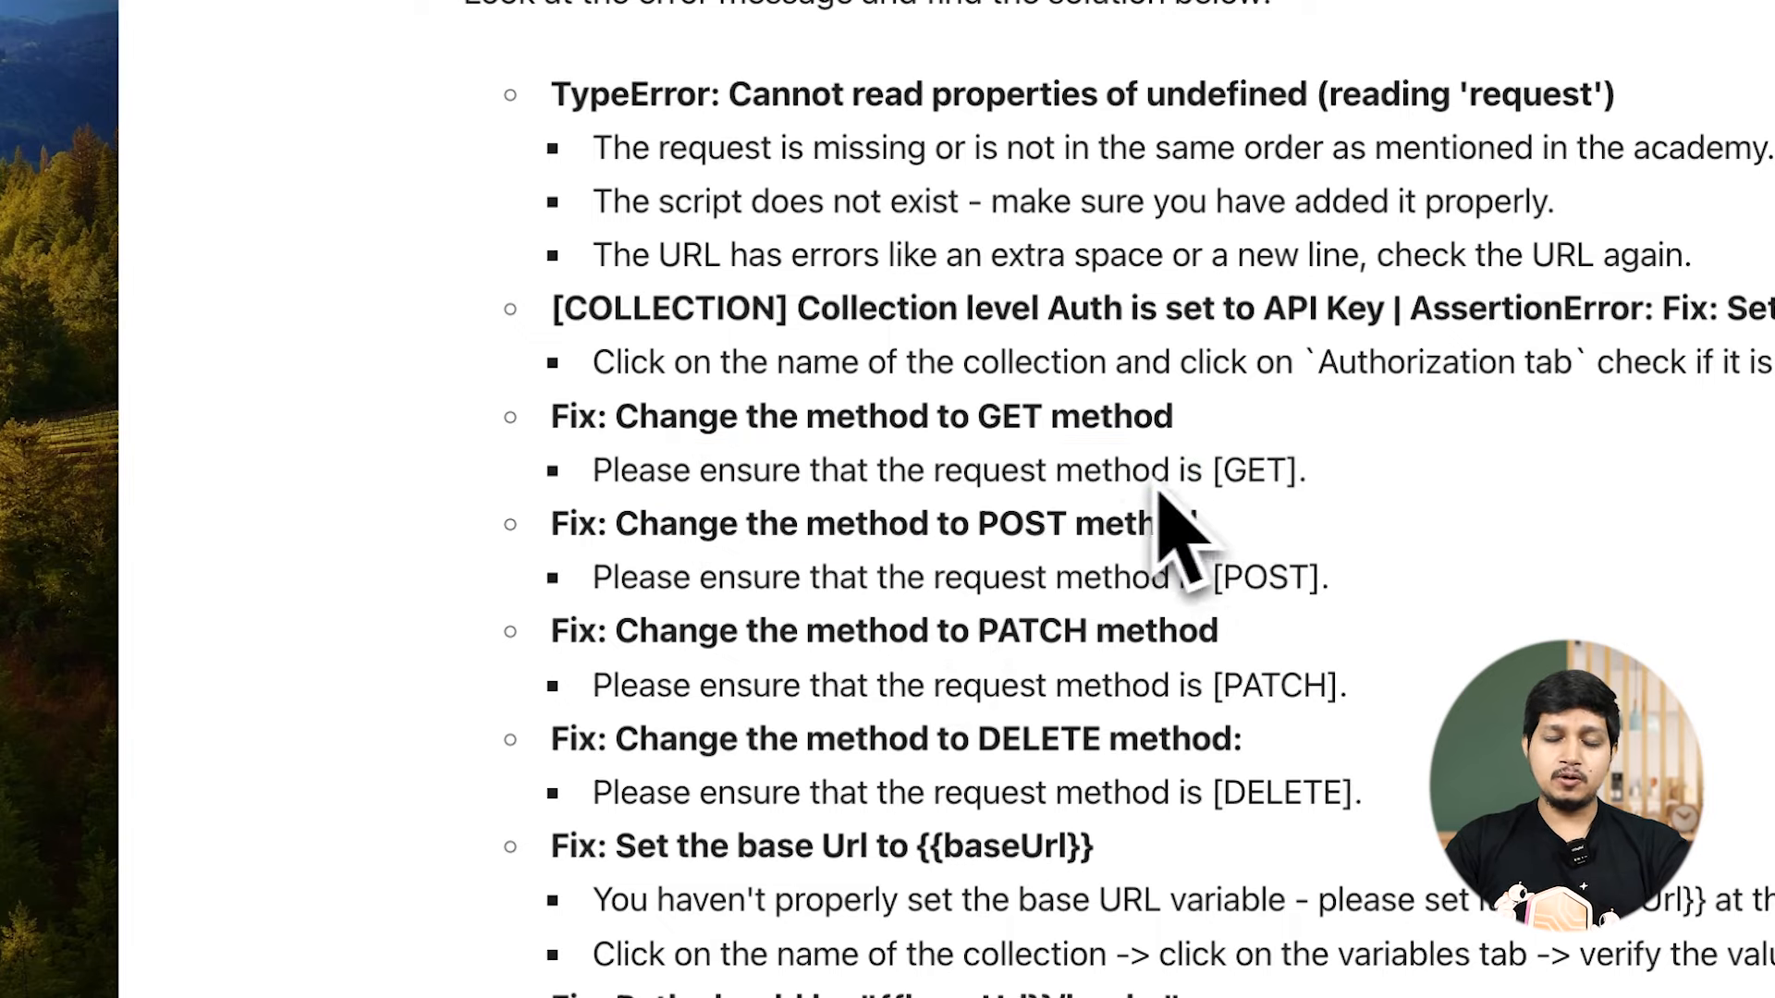
{"action": "scroll", "coordinate": [1145, 614], "scroll_direction": "down", "scroll_amount": 6}
{"action": "scroll", "coordinate": [1123, 592], "scroll_direction": "down", "scroll_amount": 2}
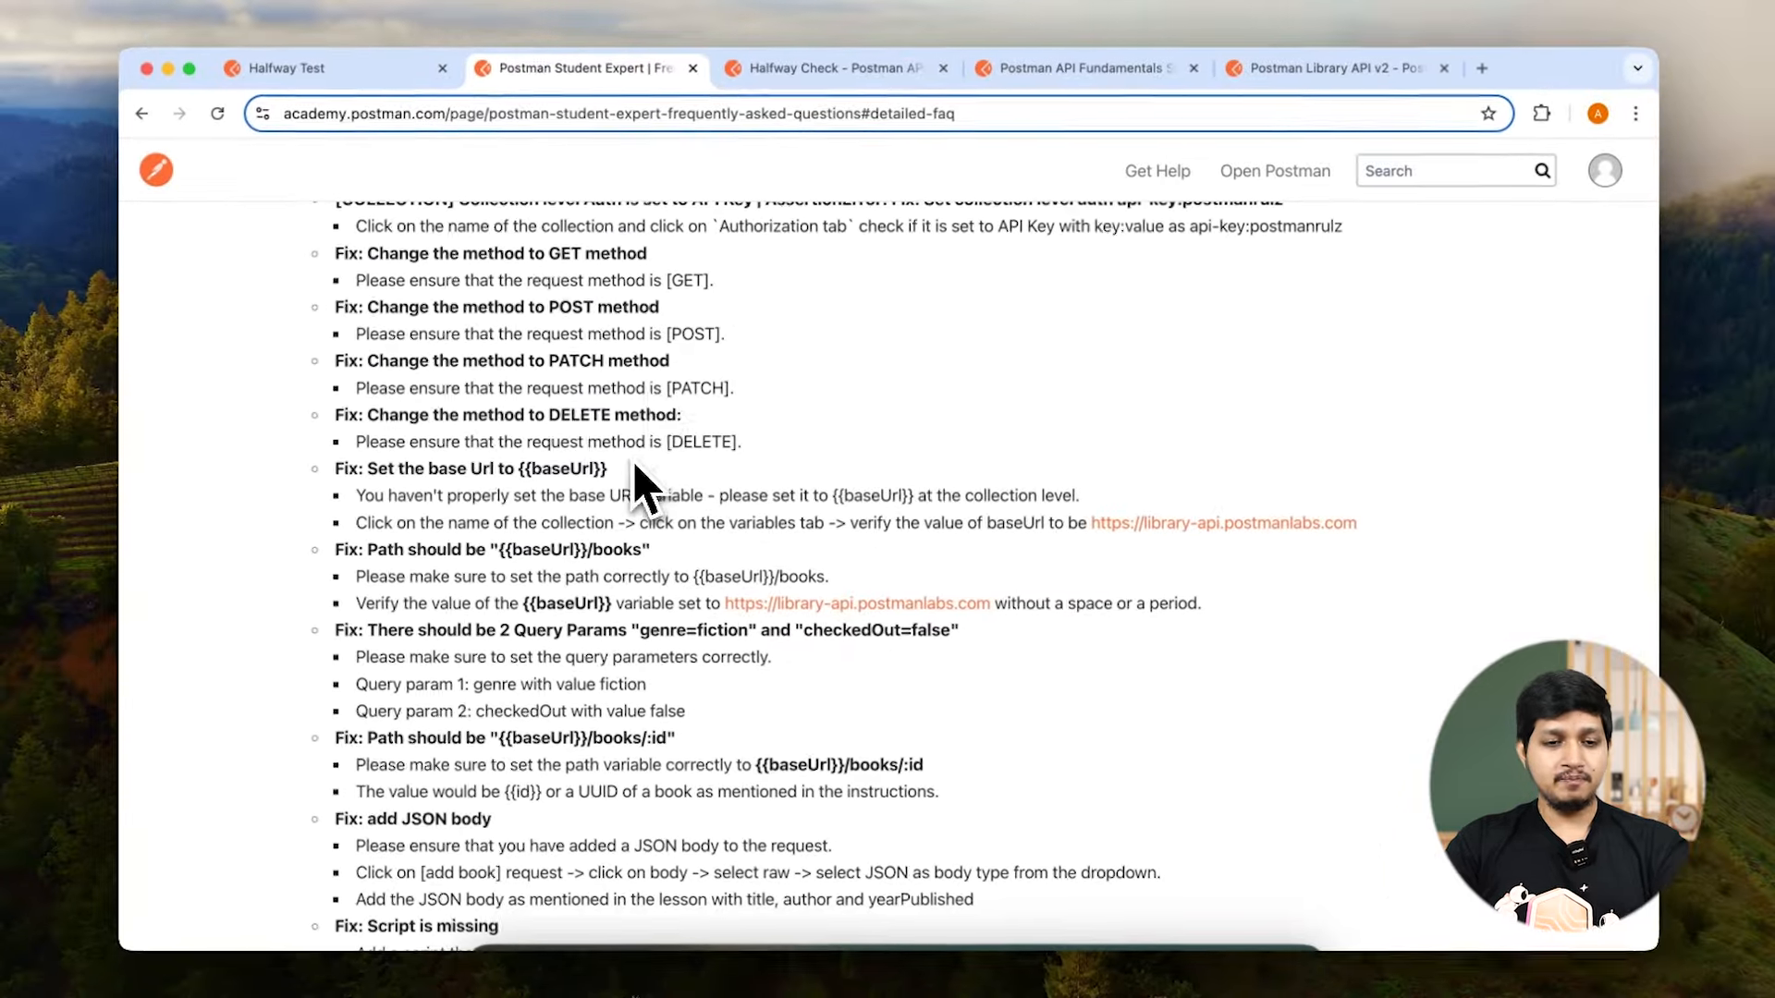
{"action": "scroll", "coordinate": [660, 384], "scroll_direction": "up", "scroll_amount": 2}
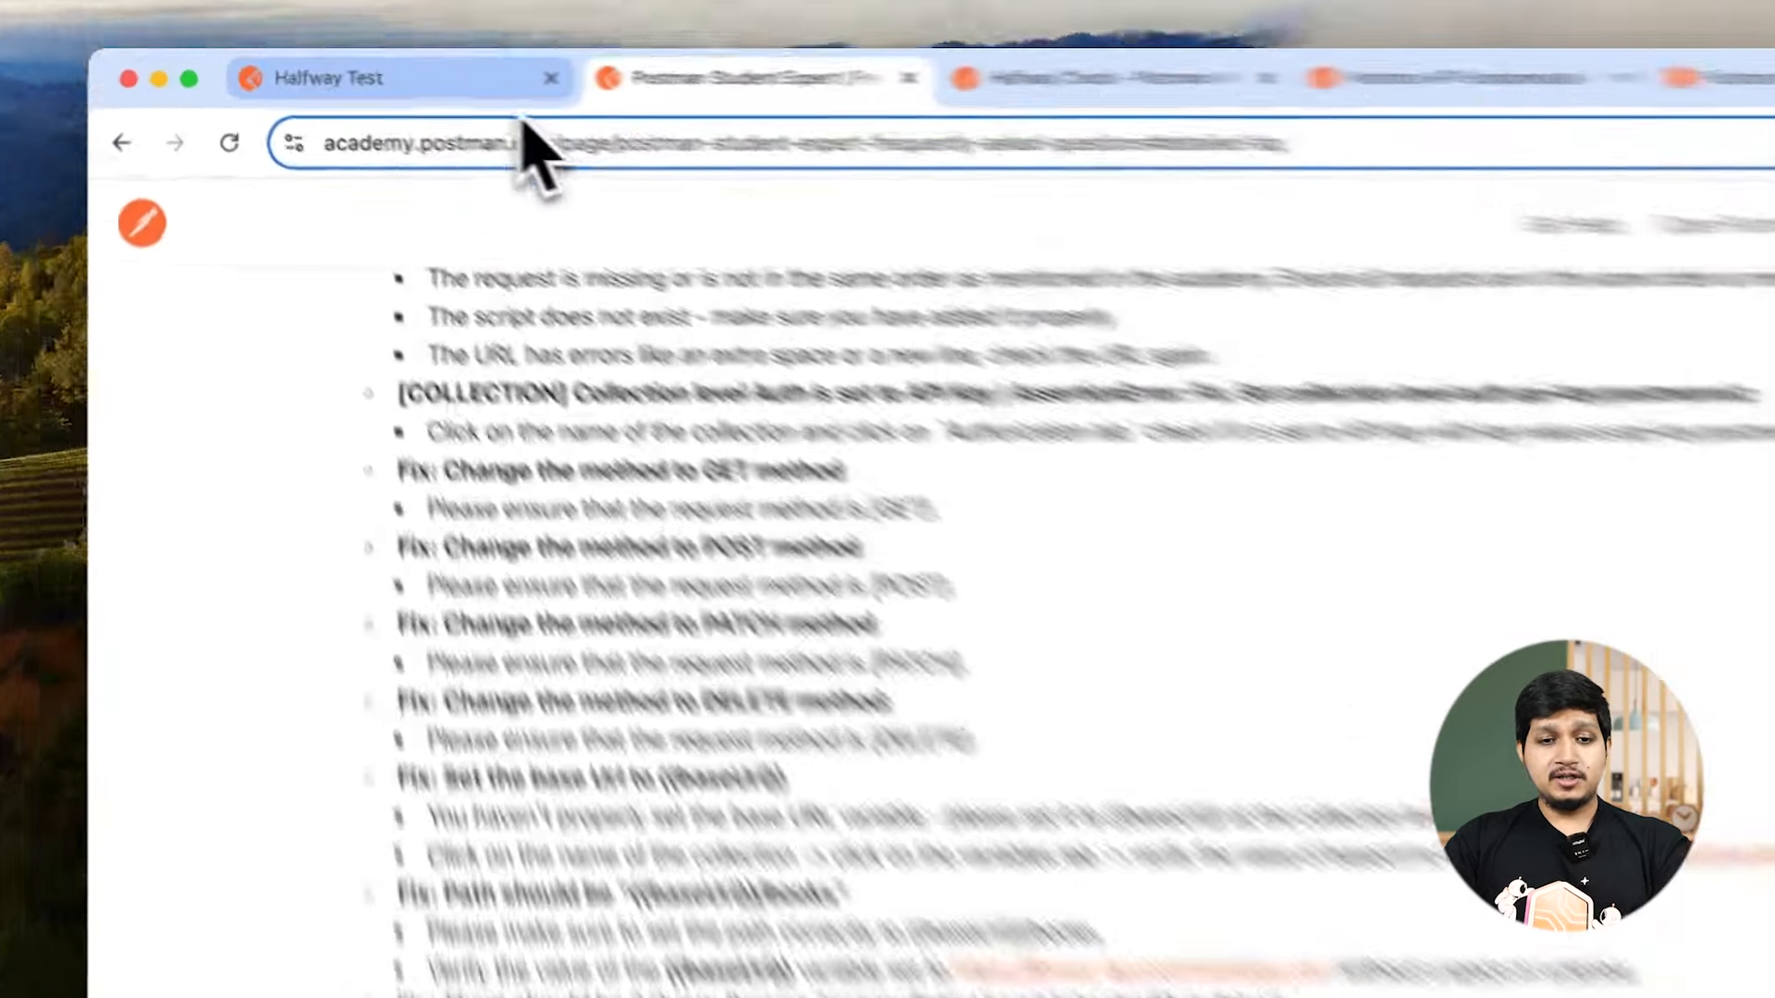
{"action": "left_click", "coordinate": [407, 72]}
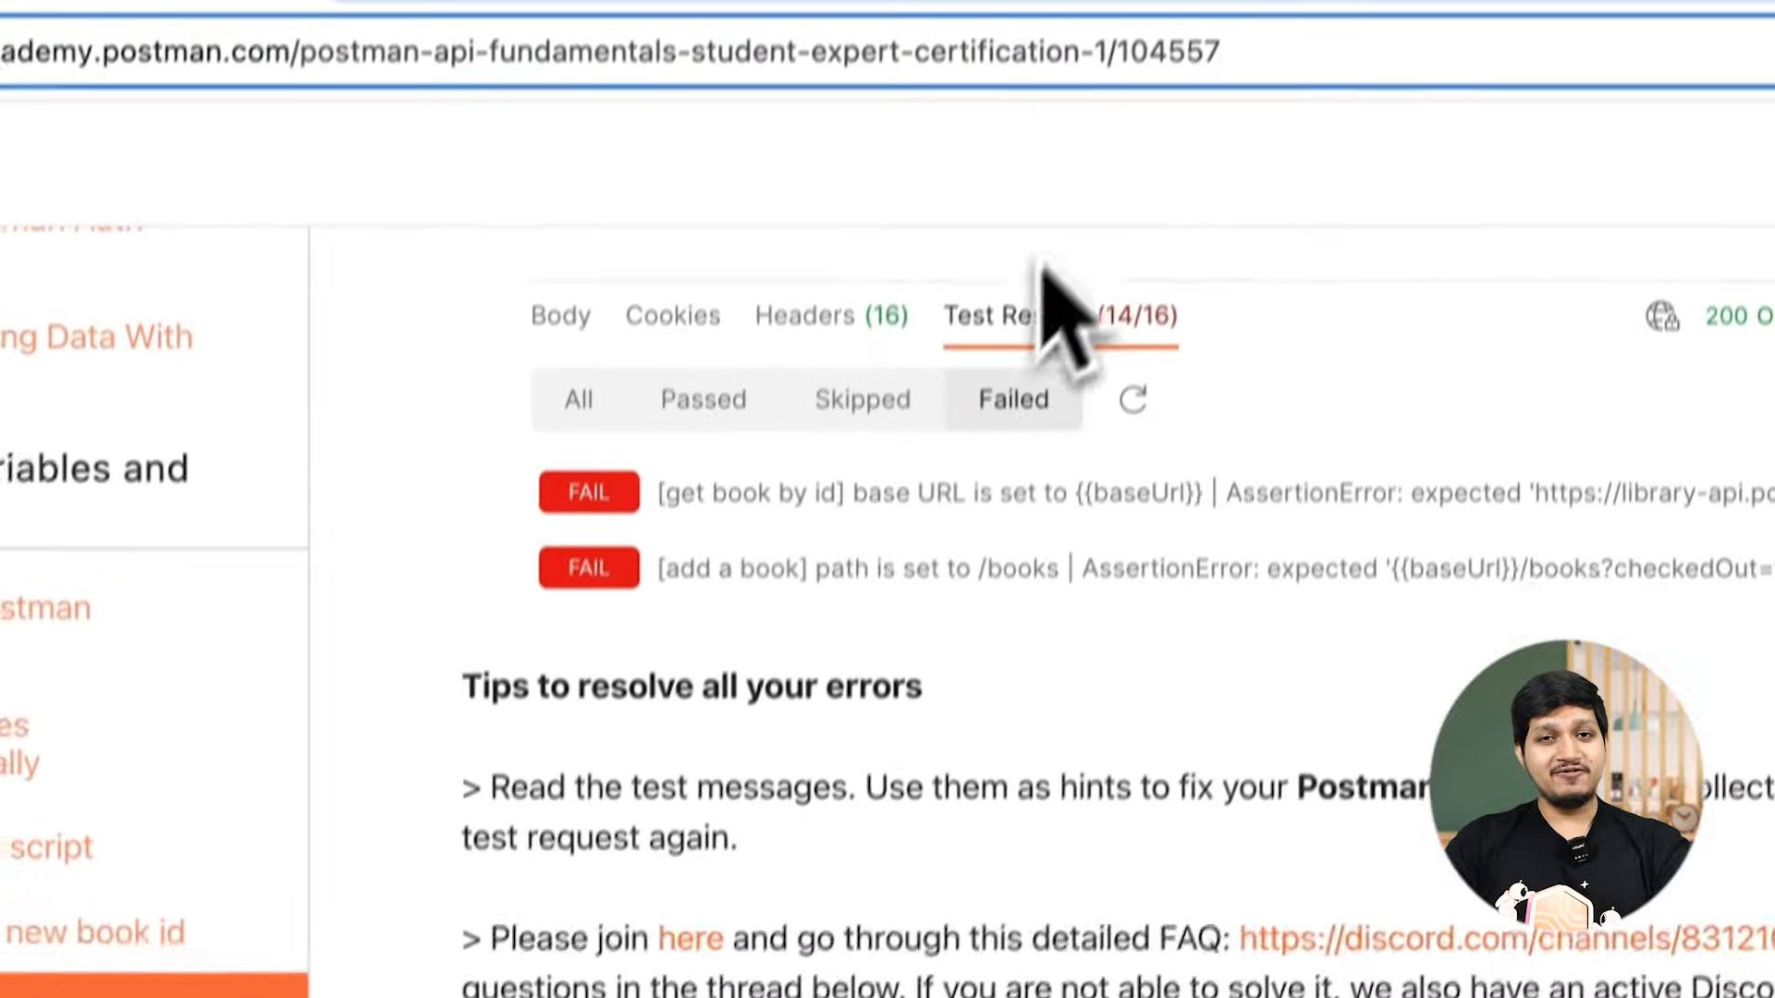
{"action": "left_click", "coordinate": [857, 97]}
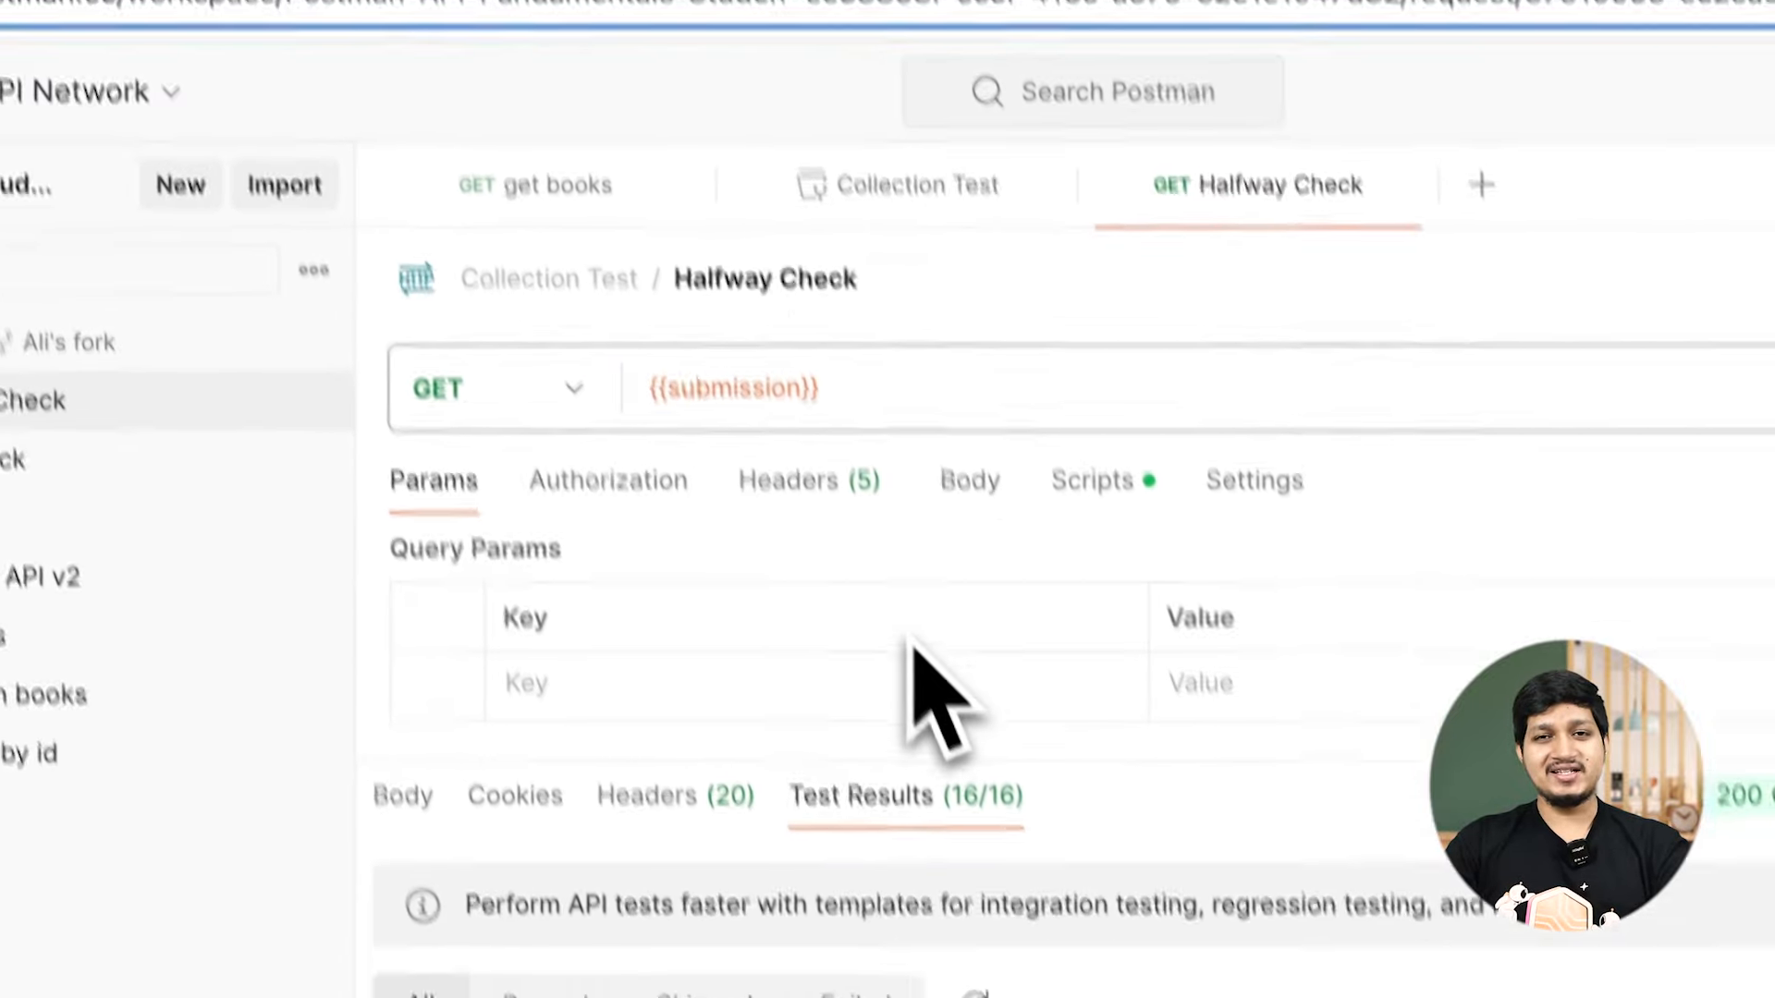